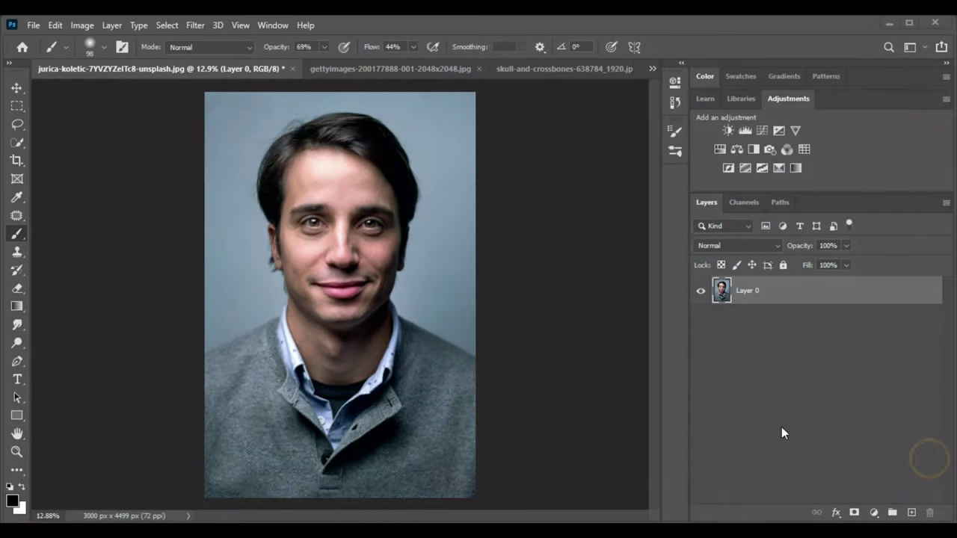
# Step: Move the selected puzzle texture from the gettyimages document onto the portrait
pyautogui.scroll(1, 359, 278)
pyautogui.scroll(-2, 359, 278)
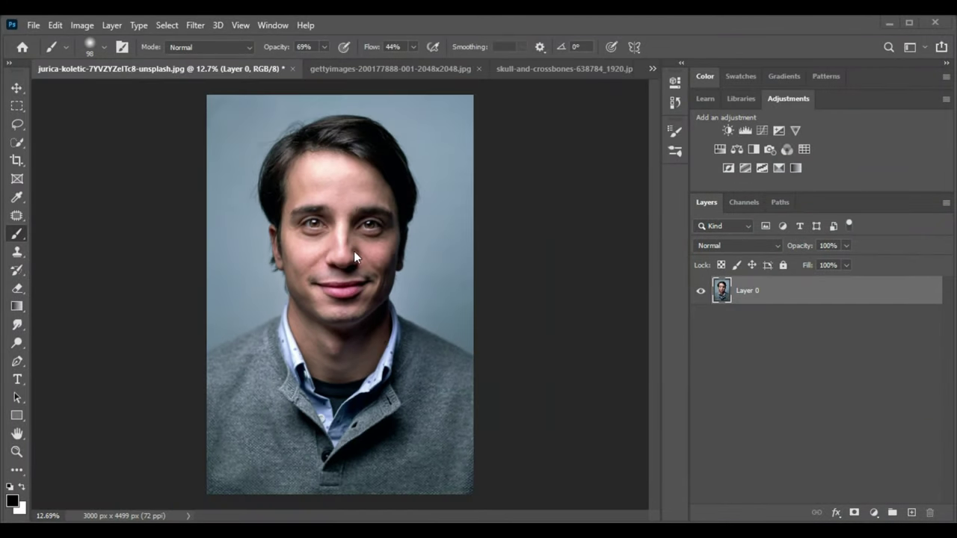
pyautogui.click(381, 65)
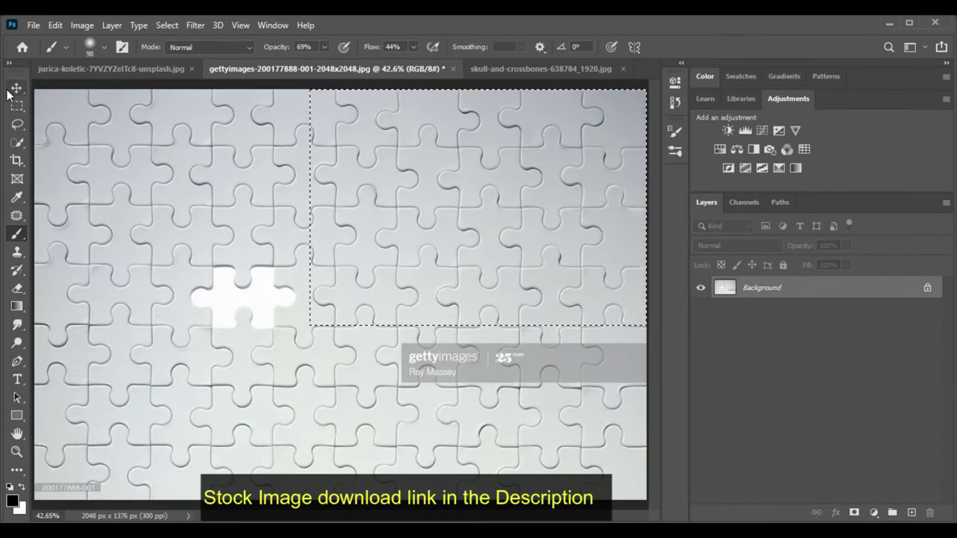
pyautogui.press('v')
pyautogui.moveTo(501, 140); pyautogui.dragTo(151, 73)
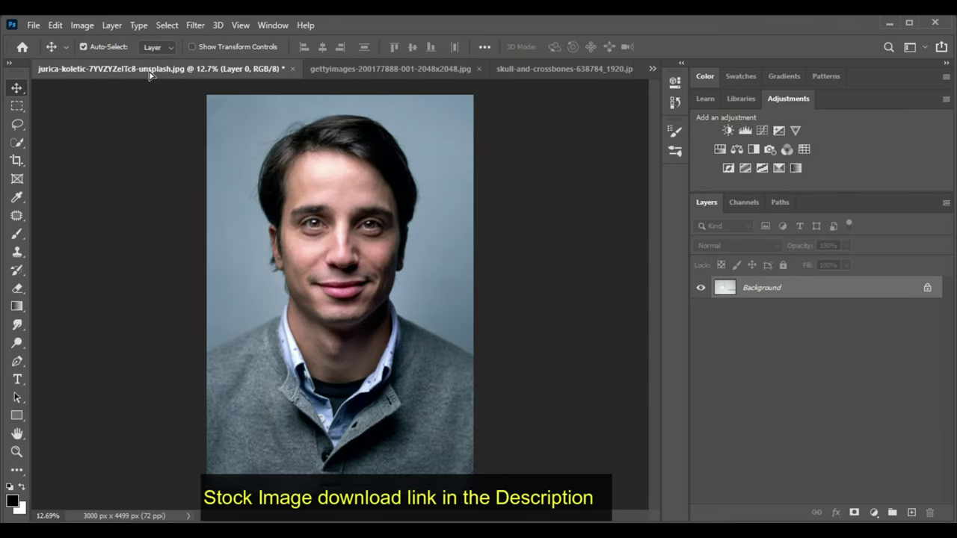
pyautogui.moveTo(326, 253); pyautogui.dragTo(326, 252)
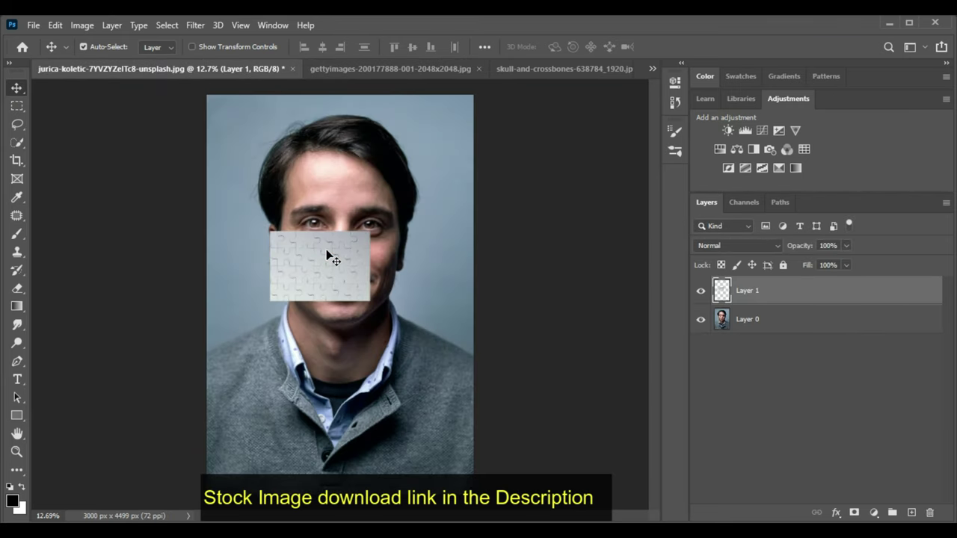
# Step: Rotate the puzzle layer 90° clockwise and centre the face in view
pyautogui.hotkey('ctrl', 't')
pyautogui.rightClick(327, 254)
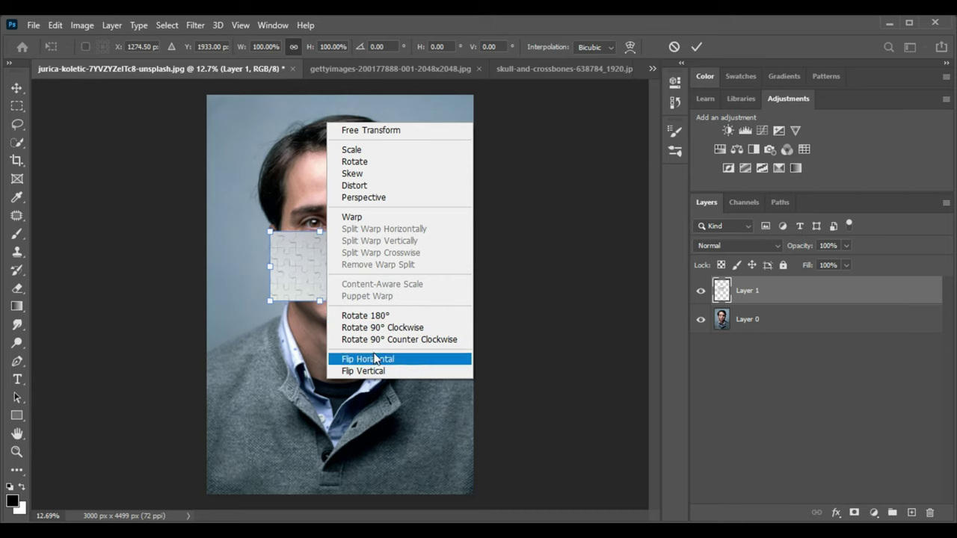
pyautogui.click(378, 328)
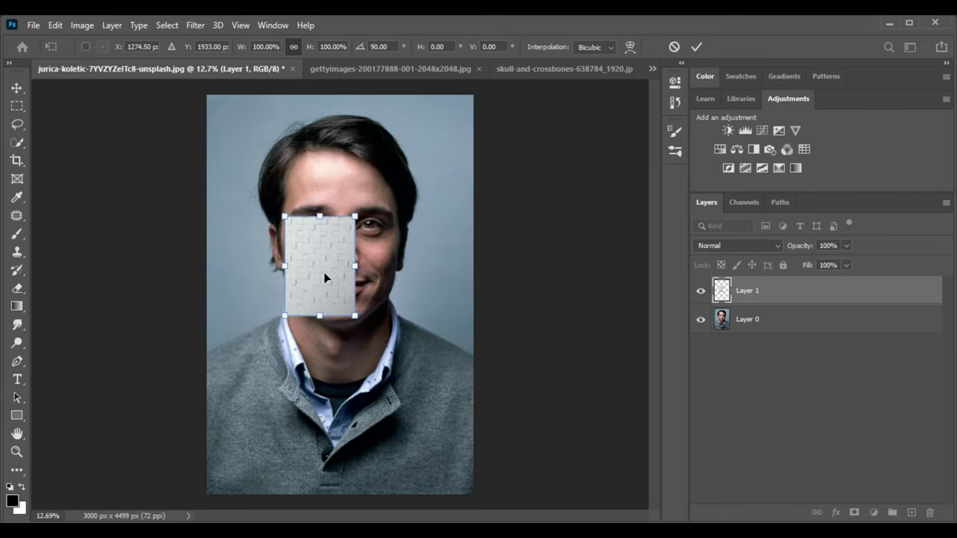
pyautogui.scroll(2, 324, 277)
pyautogui.scroll(2, 323, 273)
pyautogui.hotkey('alt', 'space')
pyautogui.moveTo(324, 269)
pyautogui.mouseDown()
pyautogui.moveTo(339, 253)
pyautogui.moveTo(302, 329)
pyautogui.mouseUp()
# Step: Scale the puzzle texture to about 164% and centre it over the face
pyautogui.moveTo(351, 239); pyautogui.dragTo(437, 124)
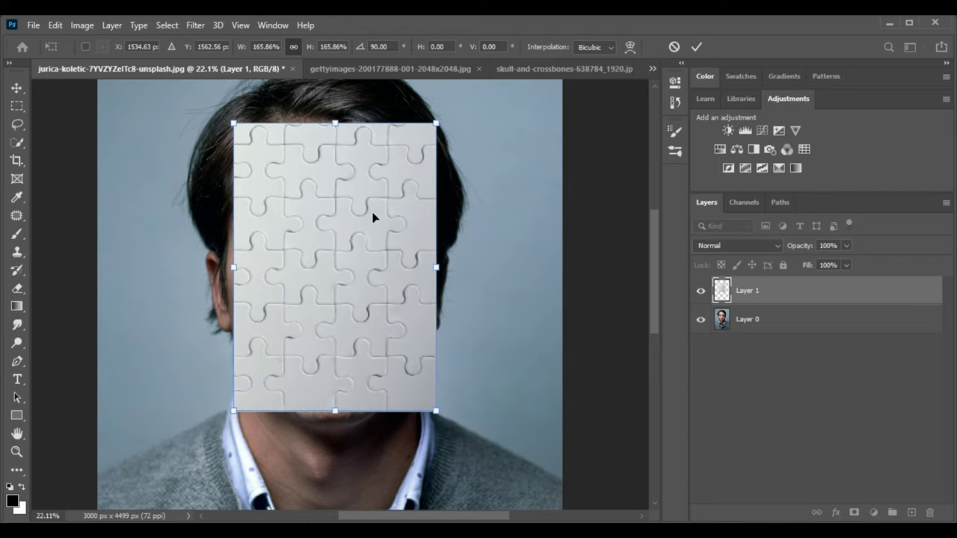
pyautogui.moveTo(373, 216); pyautogui.dragTo(356, 225)
pyautogui.moveTo(341, 289); pyautogui.dragTo(361, 292)
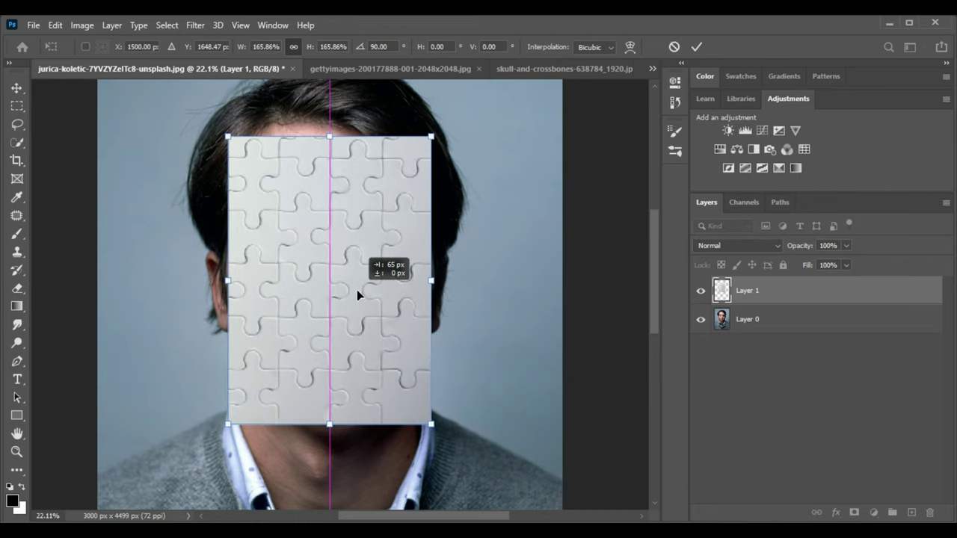
pyautogui.moveTo(395, 206); pyautogui.dragTo(401, 188)
pyautogui.moveTo(426, 136)
pyautogui.mouseDown()
pyautogui.moveTo(416, 152)
pyautogui.moveTo(428, 137)
pyautogui.mouseUp()
pyautogui.moveTo(315, 293); pyautogui.dragTo(317, 292)
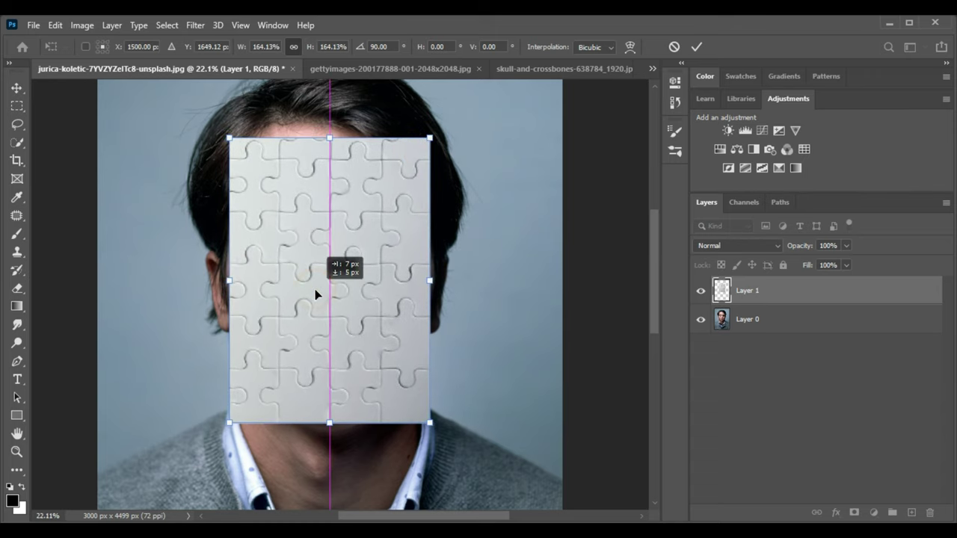
# Step: Warp the puzzle's top corners and edge in along the forehead and hairline
pyautogui.rightClick(411, 199)
pyautogui.click(432, 293)
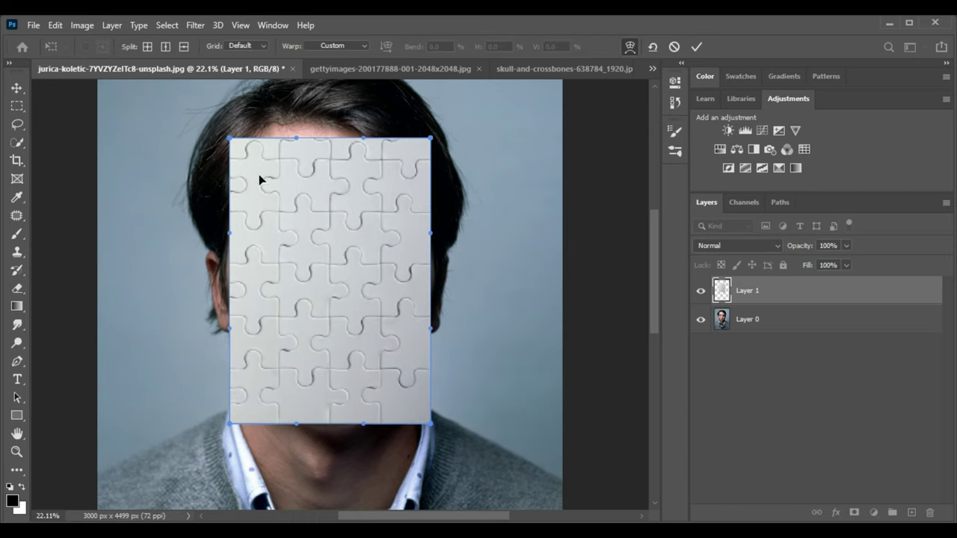
pyautogui.moveTo(230, 142); pyautogui.dragTo(241, 155)
pyautogui.moveTo(426, 142); pyautogui.dragTo(404, 152)
pyautogui.moveTo(280, 157); pyautogui.dragTo(282, 166)
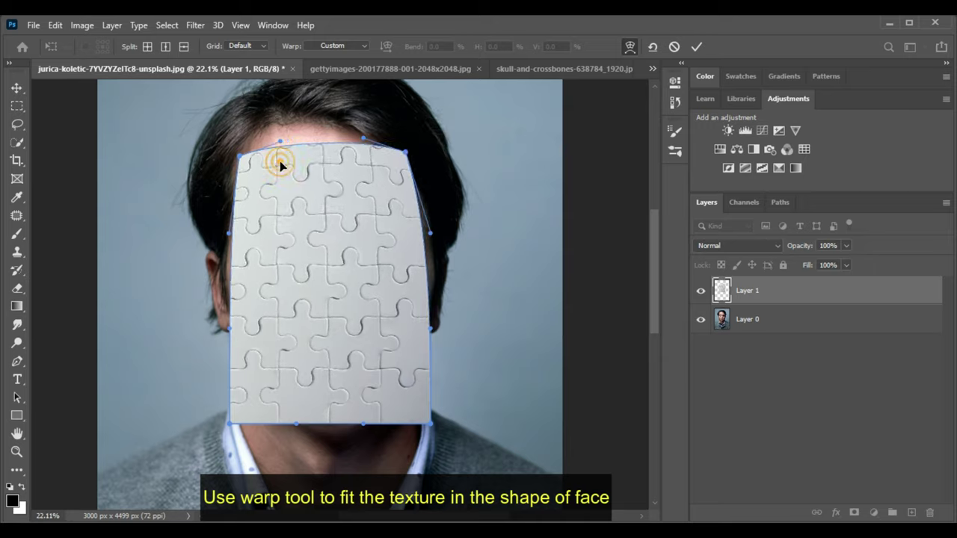
# Step: Add a crosswise split to the warp mesh, then undo it with a trial bend
pyautogui.keyDown('alt'); pyautogui.click(290, 247); pyautogui.keyUp('alt')
pyautogui.moveTo(290, 249)
pyautogui.mouseDown()
pyautogui.moveTo(291, 282)
pyautogui.moveTo(329, 277)
pyautogui.mouseUp()
pyautogui.click(330, 277)
pyautogui.moveTo(241, 251); pyautogui.dragTo(235, 335)
pyautogui.hotkey('ctrl', 'z')
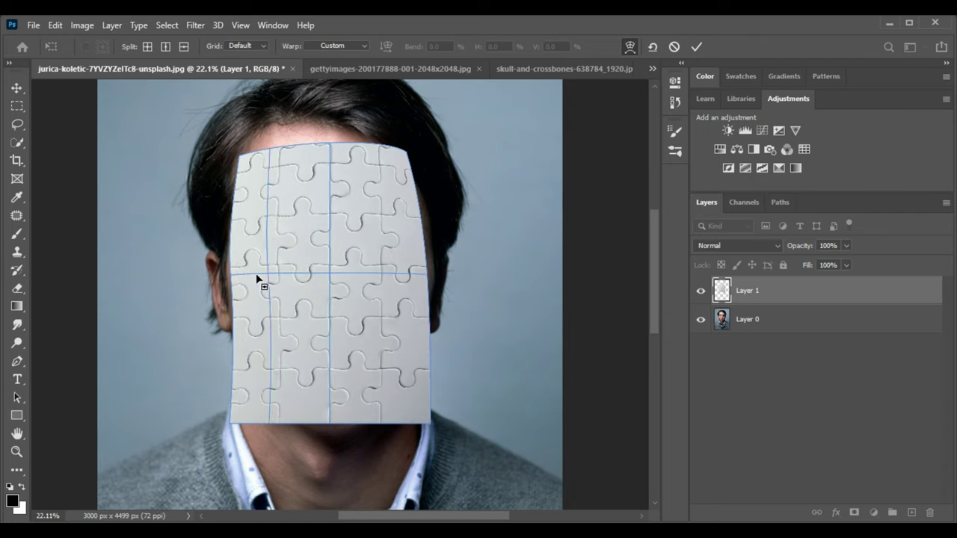
pyautogui.hotkey('ctrl', 'z')
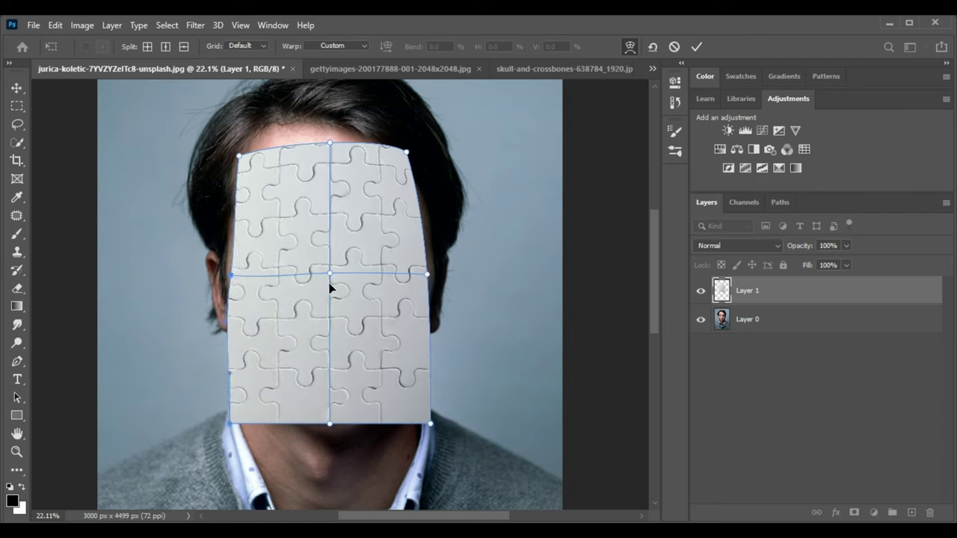
# Step: Split the warp mesh at its centre, trying and undoing edge bends
pyautogui.click(236, 274)
pyautogui.click(316, 312)
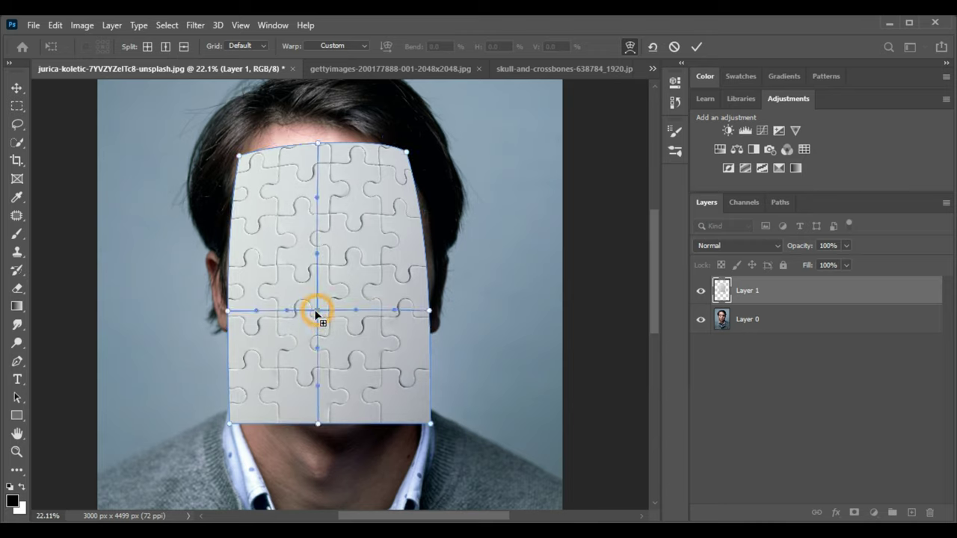
pyautogui.moveTo(234, 335); pyautogui.dragTo(244, 356)
pyautogui.hotkey('ctrl', 'z')
pyautogui.moveTo(231, 303); pyautogui.dragTo(231, 271)
pyautogui.hotkey('ctrl', 'z')
pyautogui.click(235, 339)
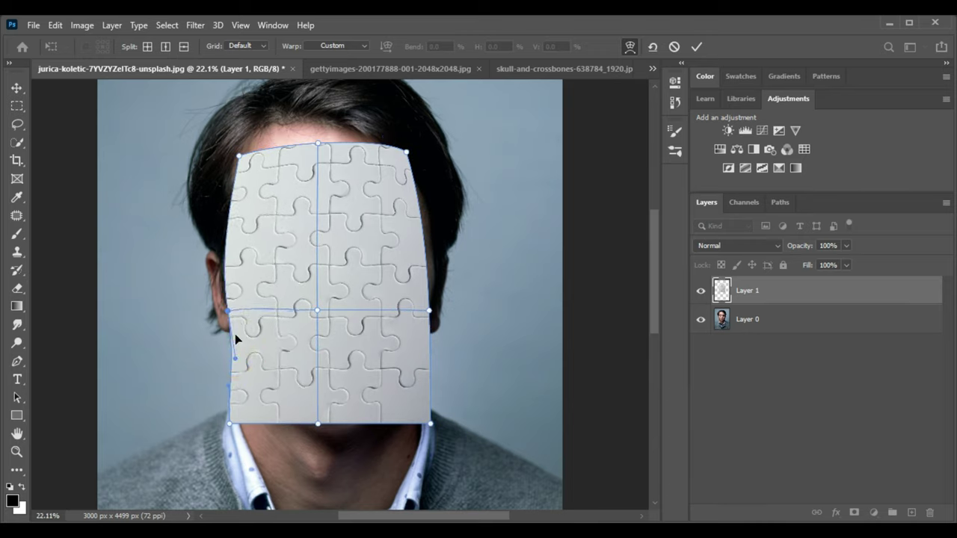
pyautogui.click(415, 258)
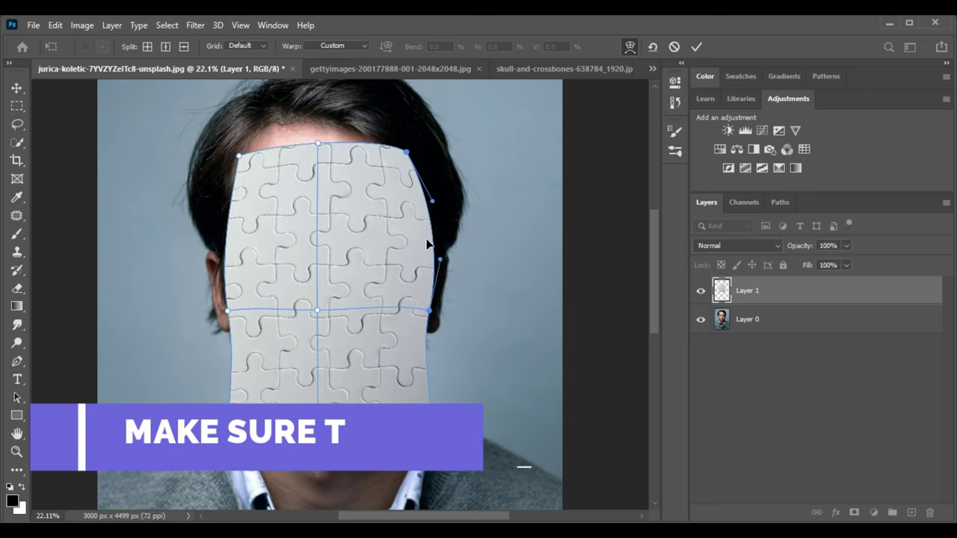
# Step: Set Layer 1 to 74% opacity, warp the bottom along the jaw to the chin, and commit
pyautogui.moveTo(826, 249); pyautogui.dragTo(562, 311)
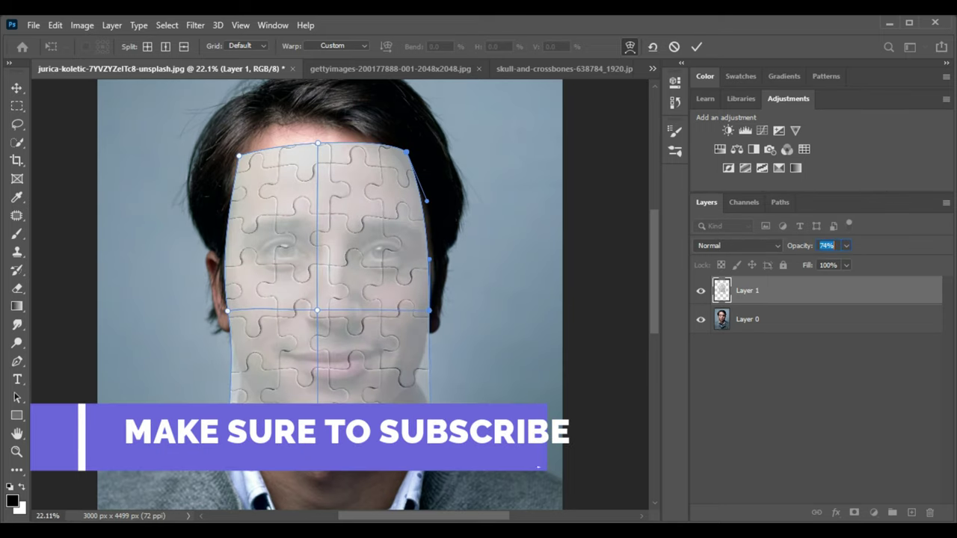
pyautogui.moveTo(228, 423); pyautogui.dragTo(255, 414)
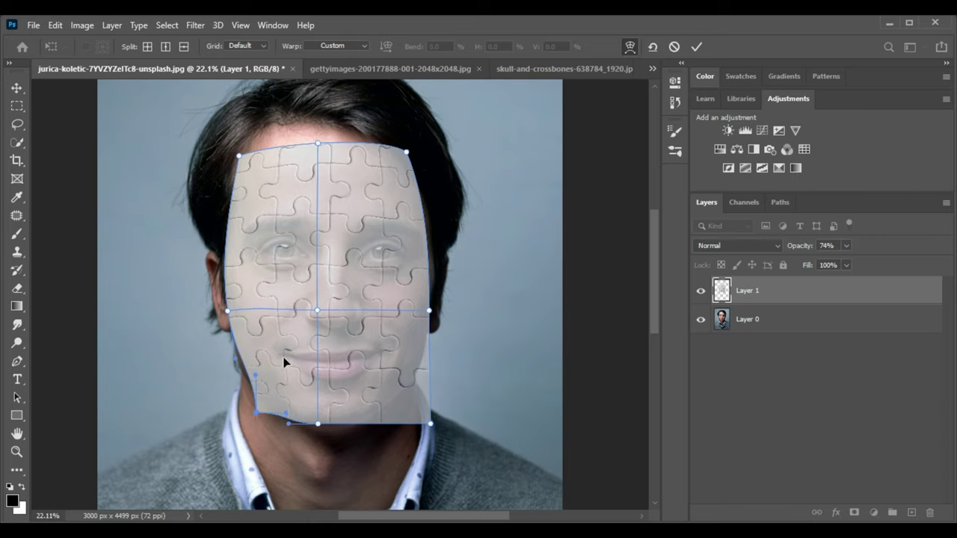
pyautogui.moveTo(282, 361); pyautogui.dragTo(284, 365)
pyautogui.moveTo(316, 429); pyautogui.dragTo(397, 418)
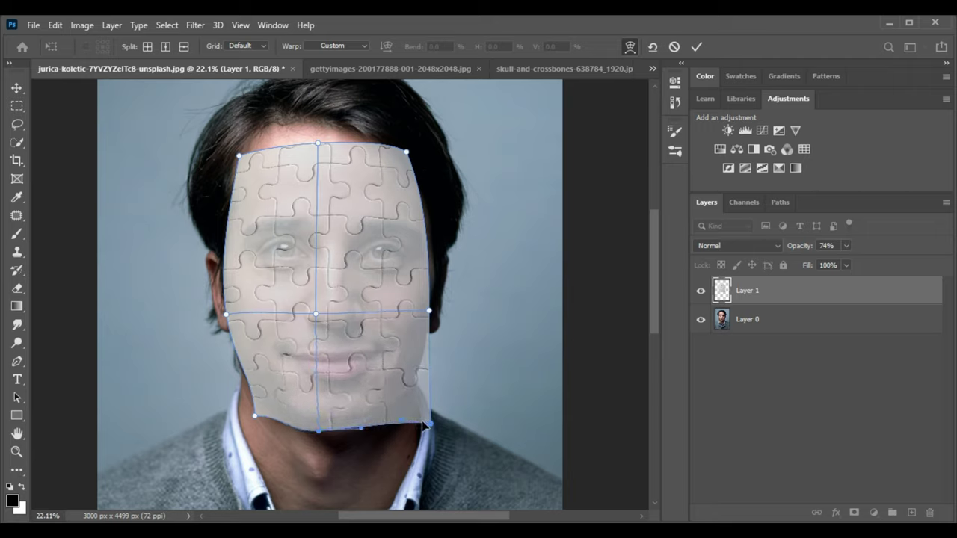
pyautogui.moveTo(428, 424); pyautogui.dragTo(412, 402)
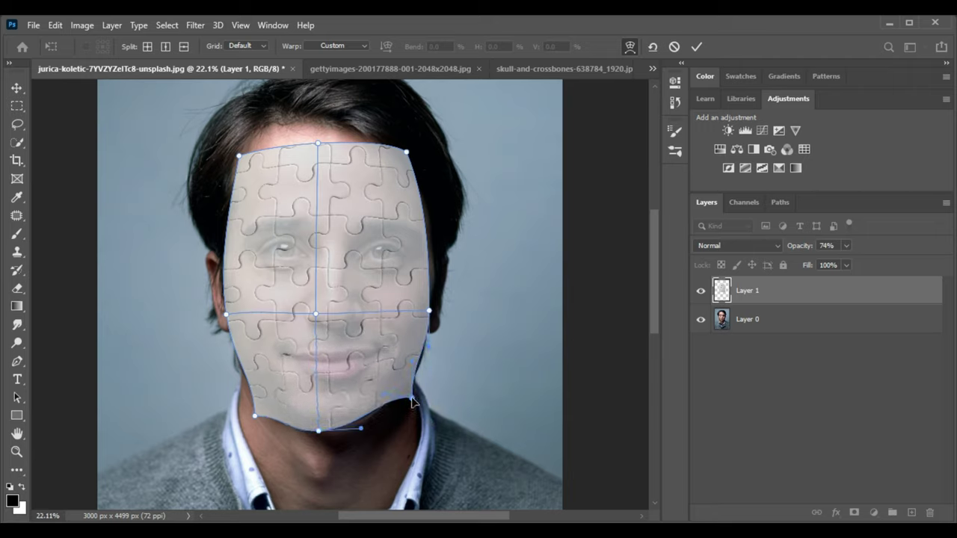
pyautogui.moveTo(368, 376); pyautogui.dragTo(374, 386)
pyautogui.click(696, 46)
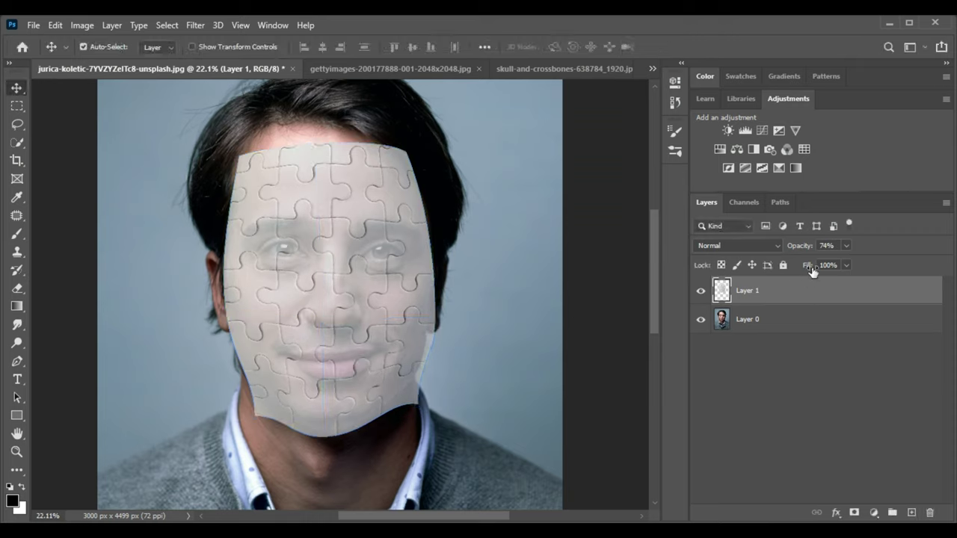
# Step: Set Layer 1 to 100% opacity with the Overlay blend mode
pyautogui.moveTo(835, 248); pyautogui.dragTo(893, 250)
pyautogui.click(720, 245)
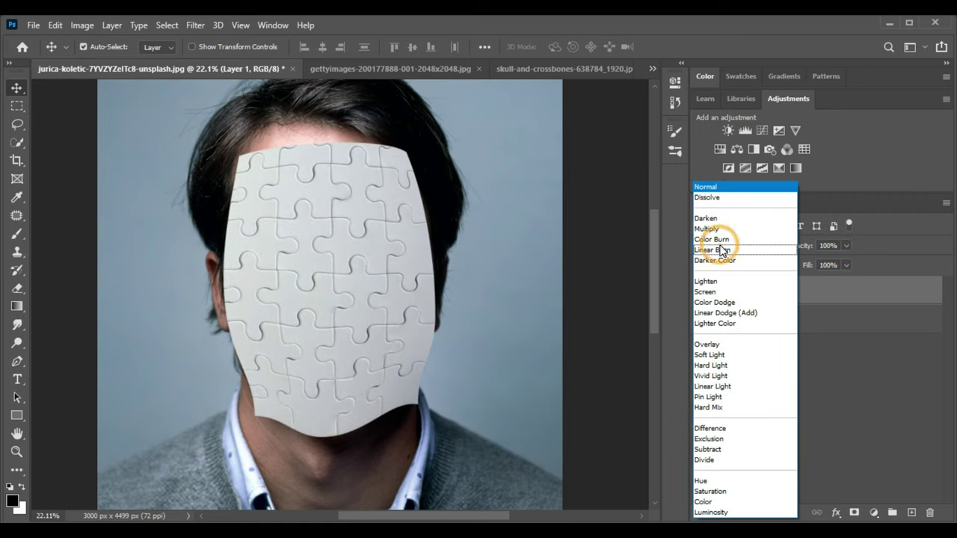
pyautogui.click(719, 345)
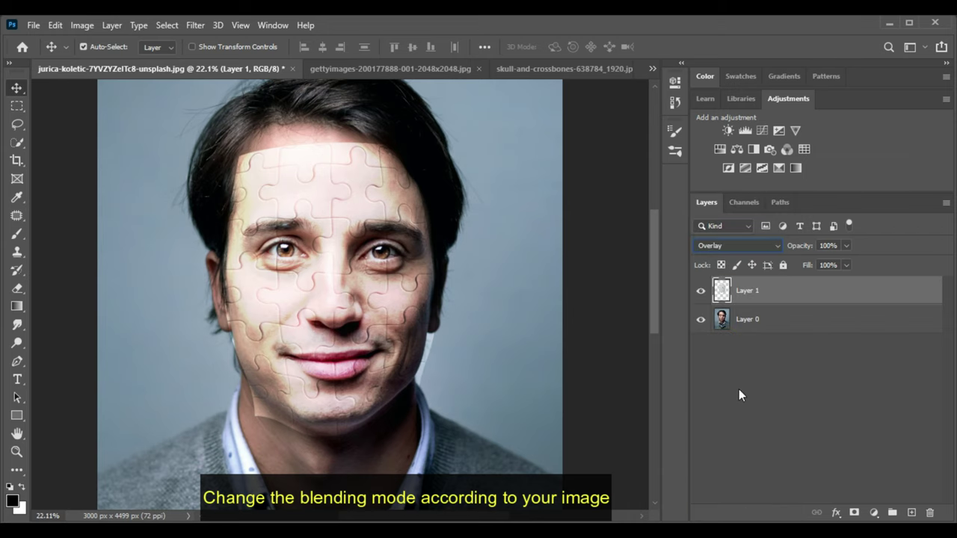
# Step: Add a Levels adjustment layer above Layer 1
pyautogui.click(838, 512)
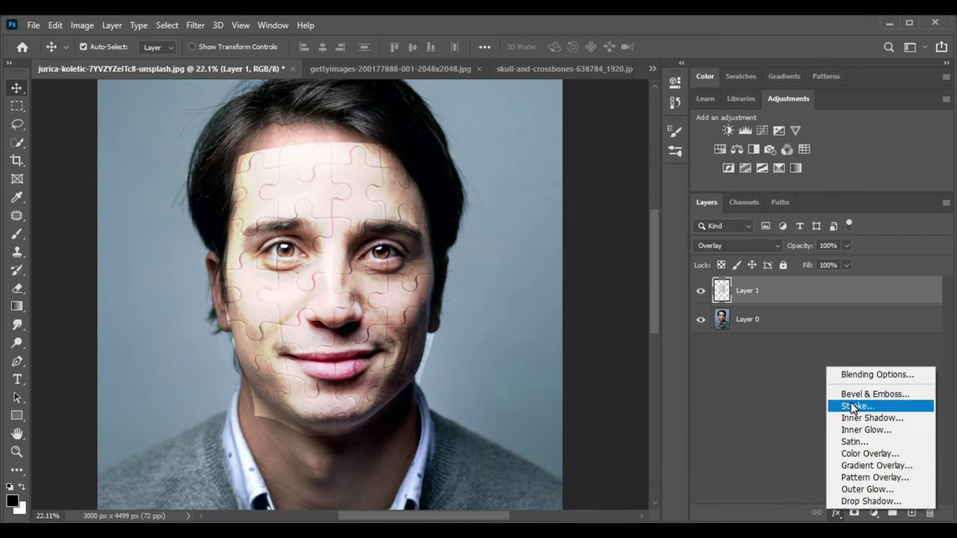
pyautogui.click(807, 420)
pyautogui.click(836, 511)
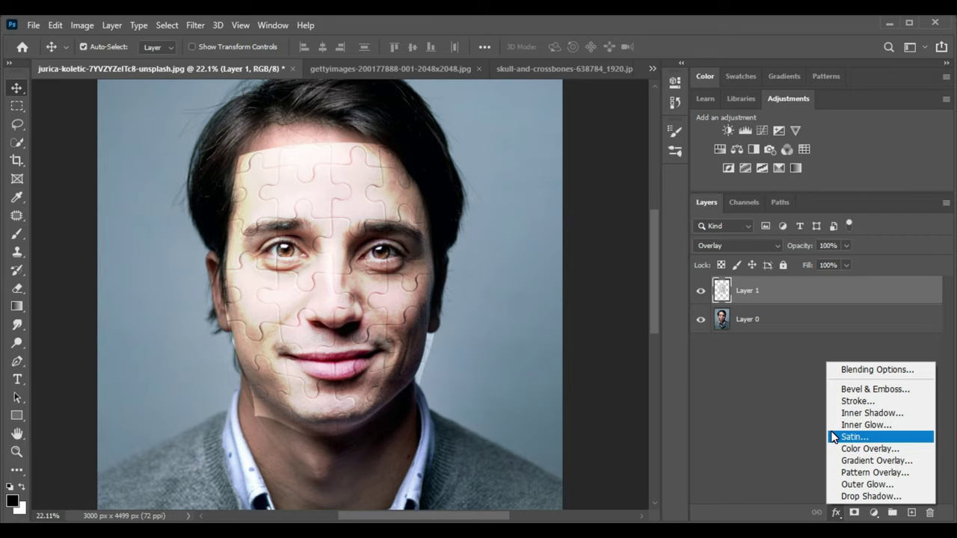
pyautogui.click(811, 418)
pyautogui.click(873, 512)
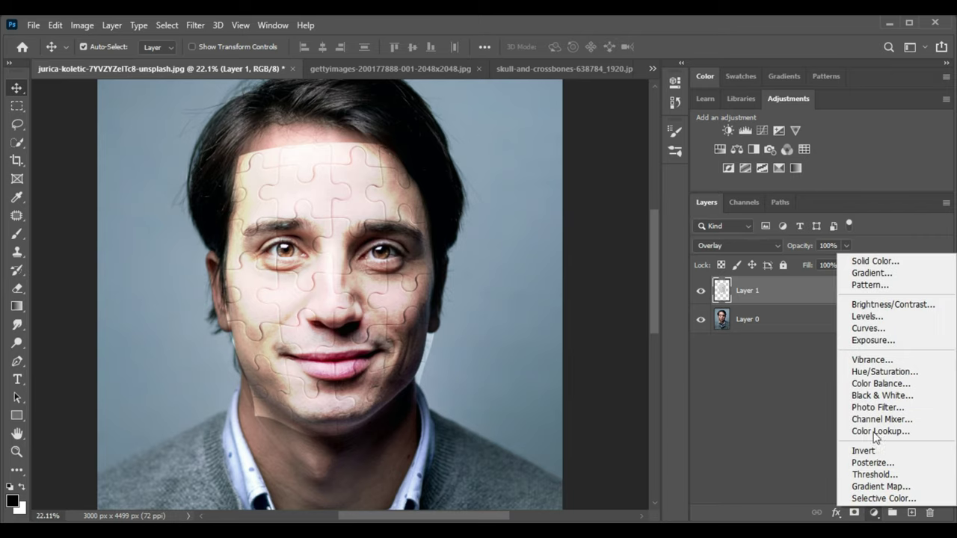
pyautogui.click(866, 317)
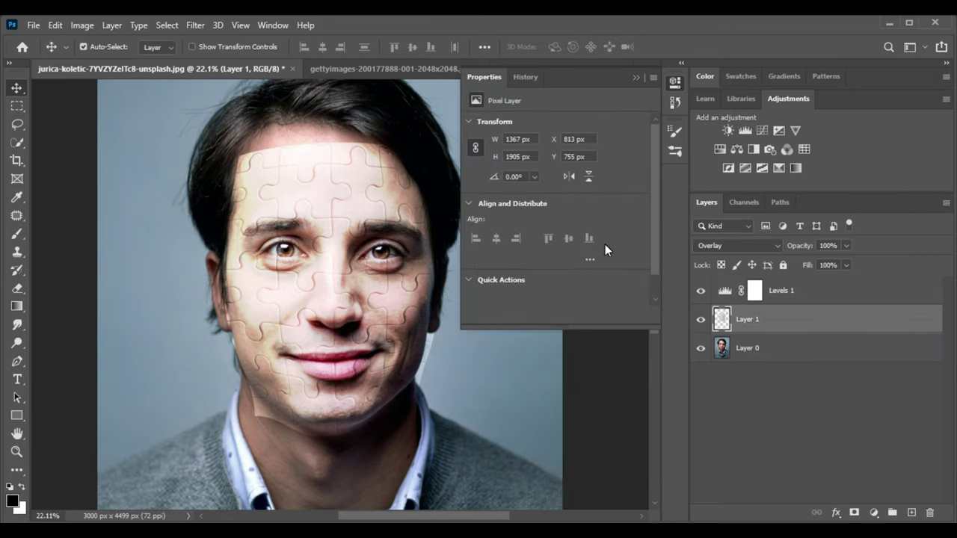
# Step: Clip Levels 1 to Layer 1 and darken the output white and midtones to 0.44
pyautogui.click(726, 290)
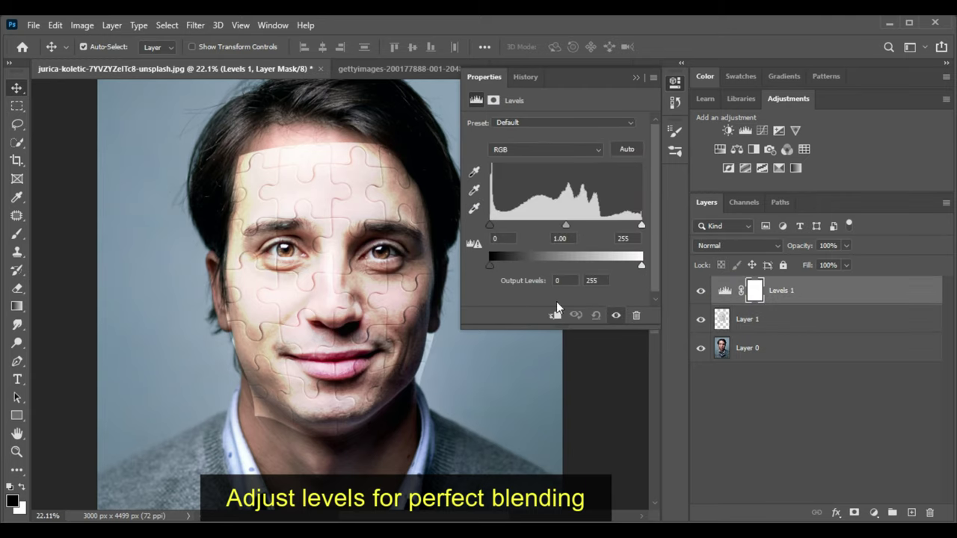
pyautogui.click(555, 314)
pyautogui.moveTo(644, 262)
pyautogui.mouseDown()
pyautogui.moveTo(597, 266)
pyautogui.moveTo(610, 262)
pyautogui.mouseUp()
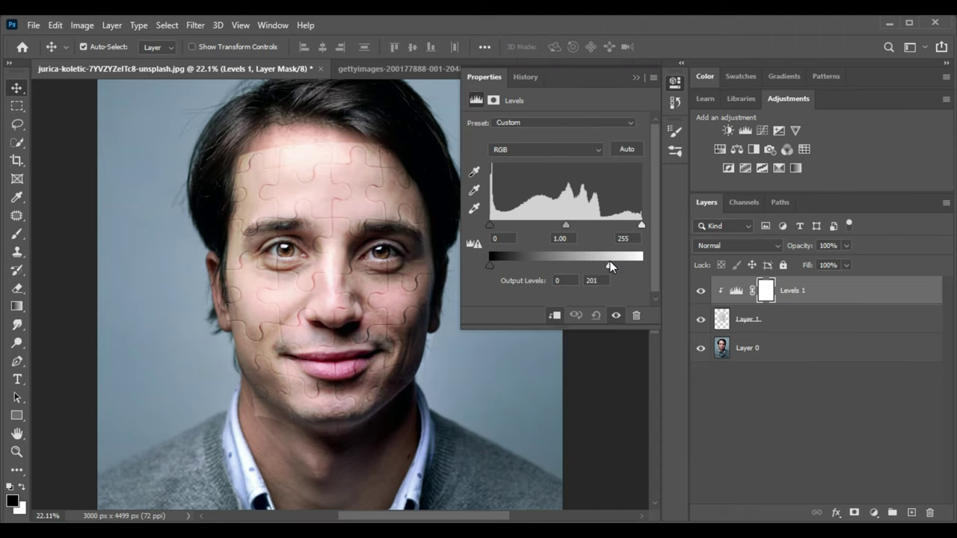
pyautogui.moveTo(606, 266); pyautogui.dragTo(604, 269)
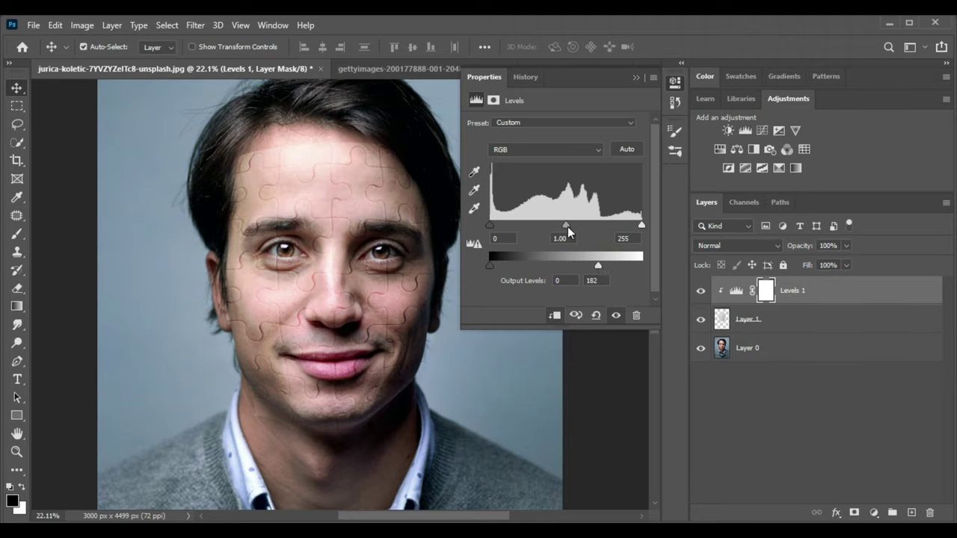
pyautogui.moveTo(589, 224)
pyautogui.mouseDown()
pyautogui.moveTo(599, 223)
pyautogui.moveTo(546, 223)
pyautogui.moveTo(575, 221)
pyautogui.mouseUp()
pyautogui.moveTo(639, 223)
pyautogui.mouseDown()
pyautogui.moveTo(627, 224)
pyautogui.moveTo(655, 222)
pyautogui.mouseUp()
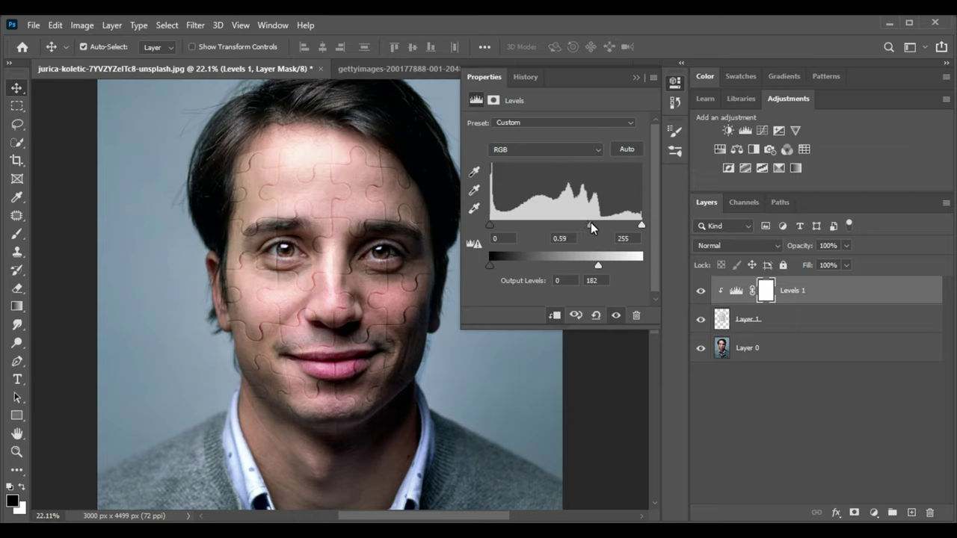
pyautogui.moveTo(592, 224); pyautogui.dragTo(600, 225)
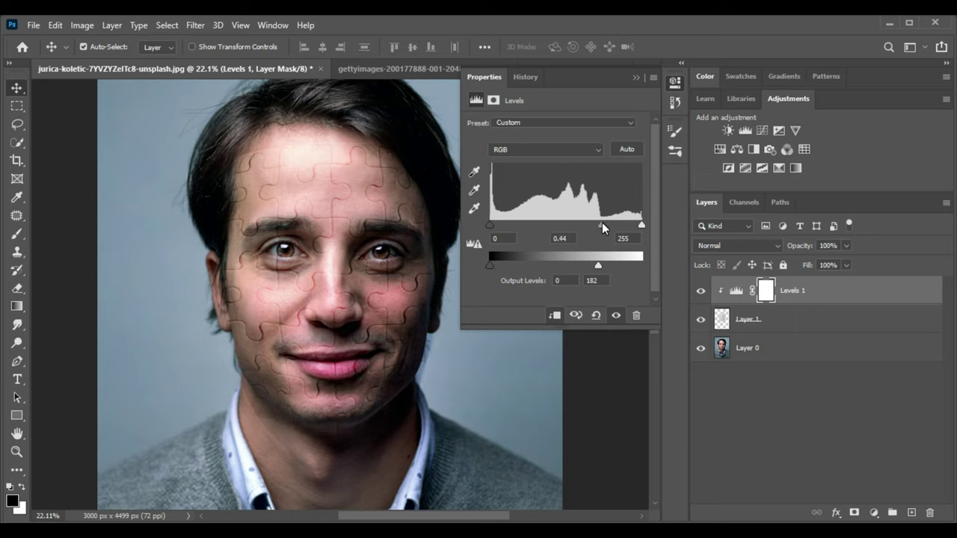
# Step: Add a white layer mask to Layer 1
pyautogui.click(636, 76)
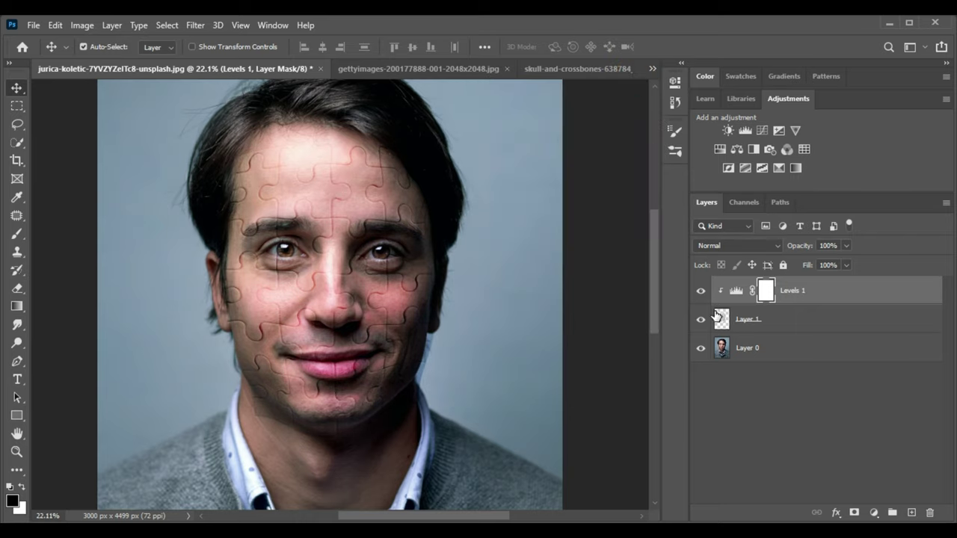
pyautogui.click(747, 320)
pyautogui.click(854, 513)
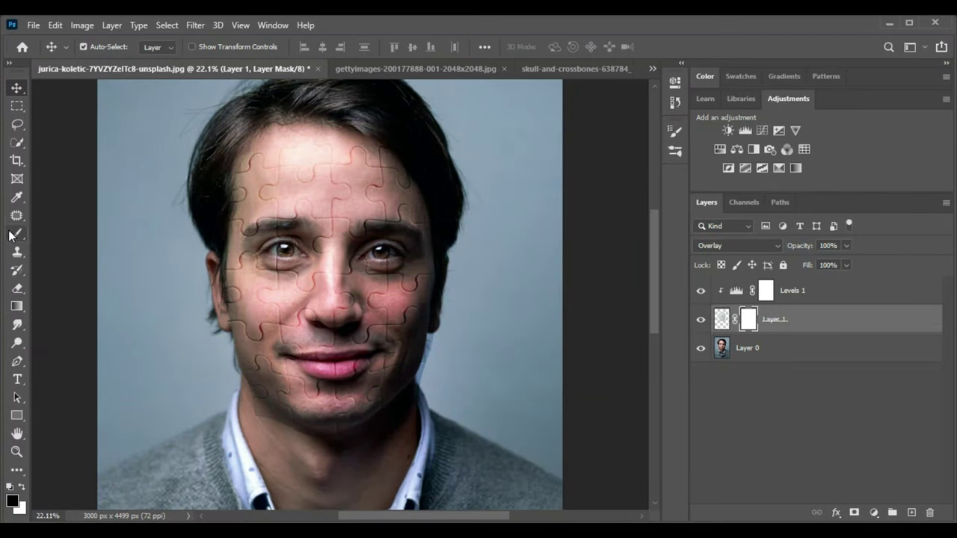
# Step: Set up a 307-pixel brush at 64% opacity on Layer 1's mask, zoomed on the forehead
pyautogui.click(16, 234)
pyautogui.moveTo(318, 49); pyautogui.dragTo(313, 50)
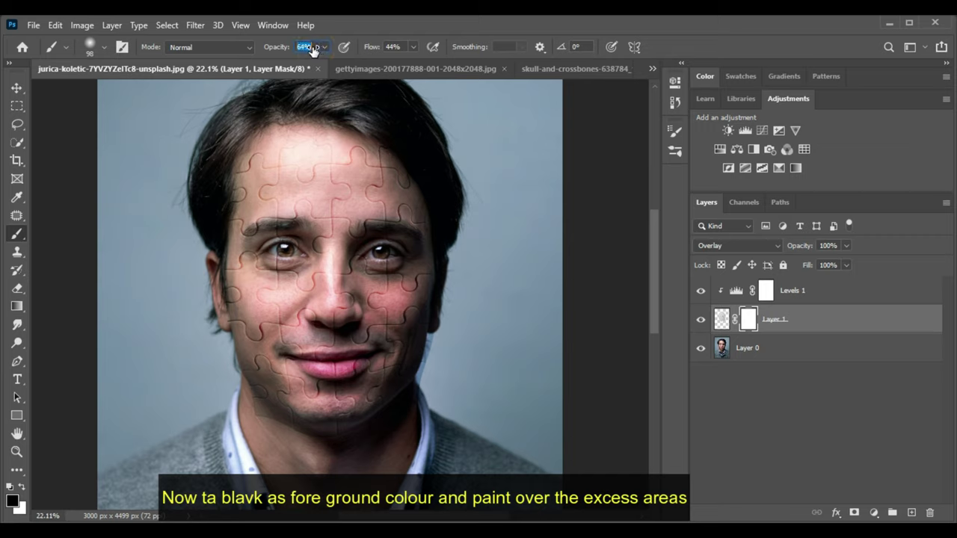
pyautogui.moveTo(254, 154); pyautogui.dragTo(282, 152)
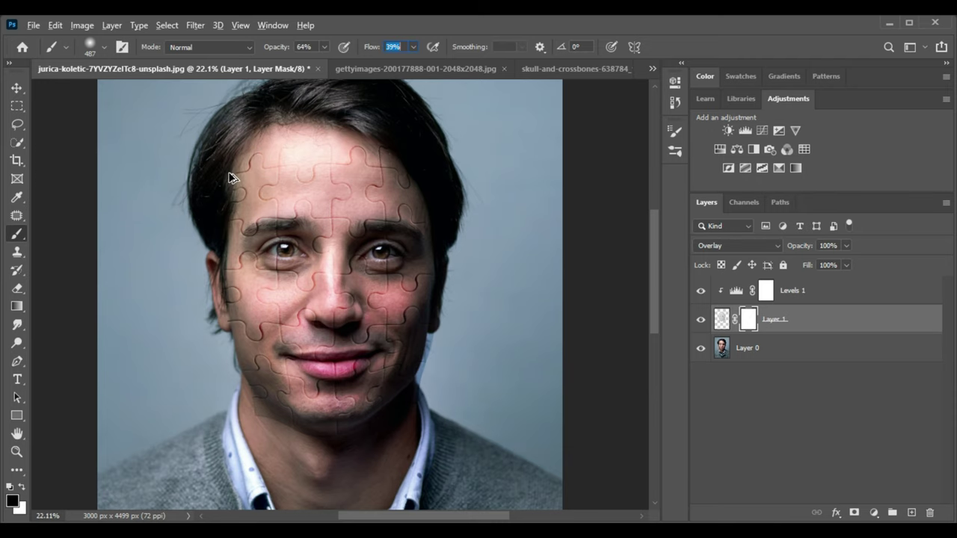
pyautogui.hotkey('alt', '[')
pyautogui.moveTo(234, 177)
pyautogui.mouseDown()
pyautogui.moveTo(322, 172)
pyautogui.moveTo(328, 223)
pyautogui.mouseUp()
pyautogui.moveTo(279, 186); pyautogui.dragTo(257, 186)
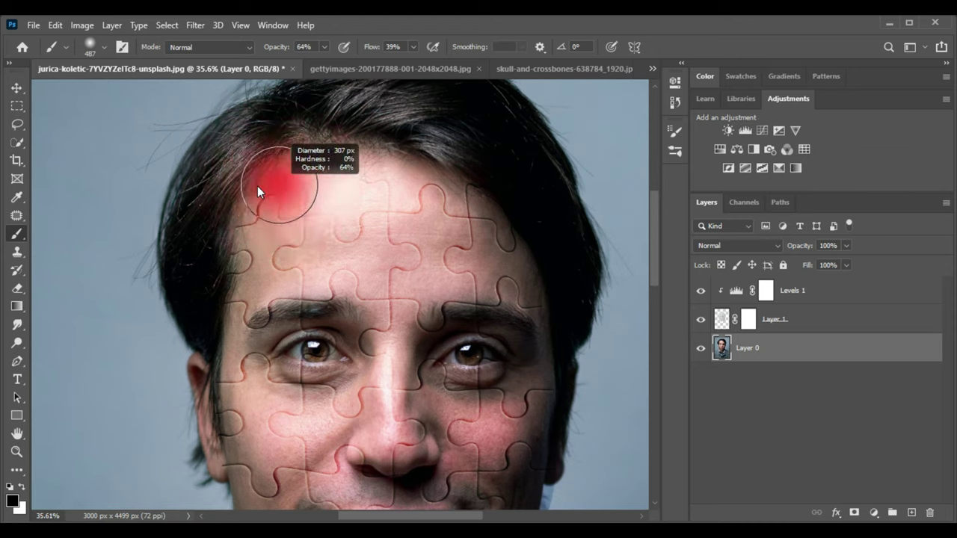
pyautogui.click(748, 320)
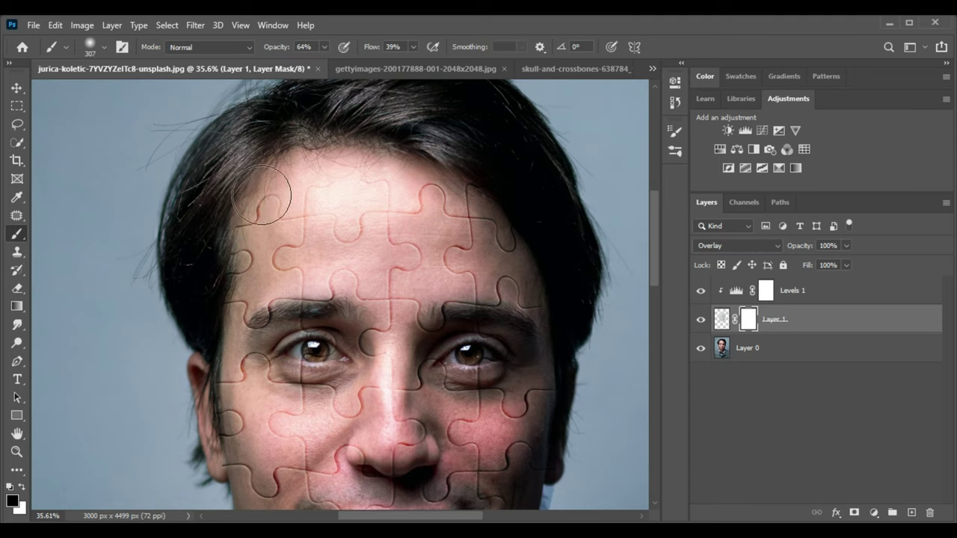
# Step: Mask the puzzle off the hairline, upper forehead hair, right temple and neck
pyautogui.moveTo(274, 188); pyautogui.dragTo(204, 209)
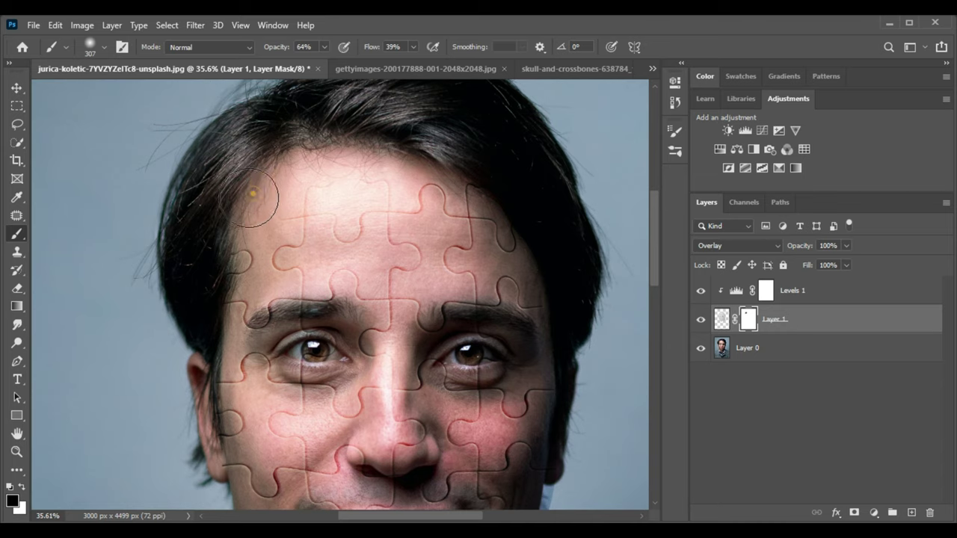
pyautogui.moveTo(366, 184)
pyautogui.mouseDown()
pyautogui.moveTo(406, 175)
pyautogui.moveTo(459, 186)
pyautogui.mouseUp()
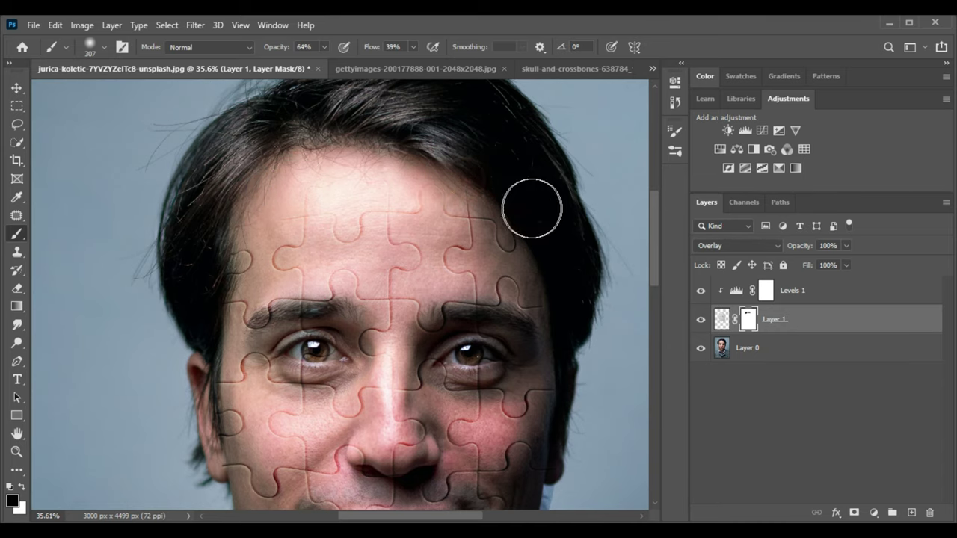
pyautogui.moveTo(531, 219); pyautogui.dragTo(551, 287)
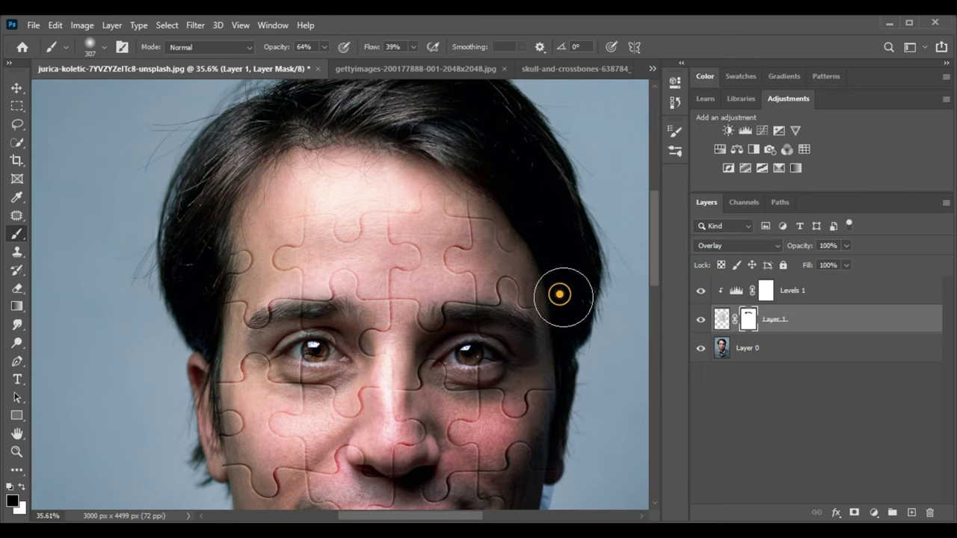
pyautogui.moveTo(583, 367); pyautogui.dragTo(585, 187)
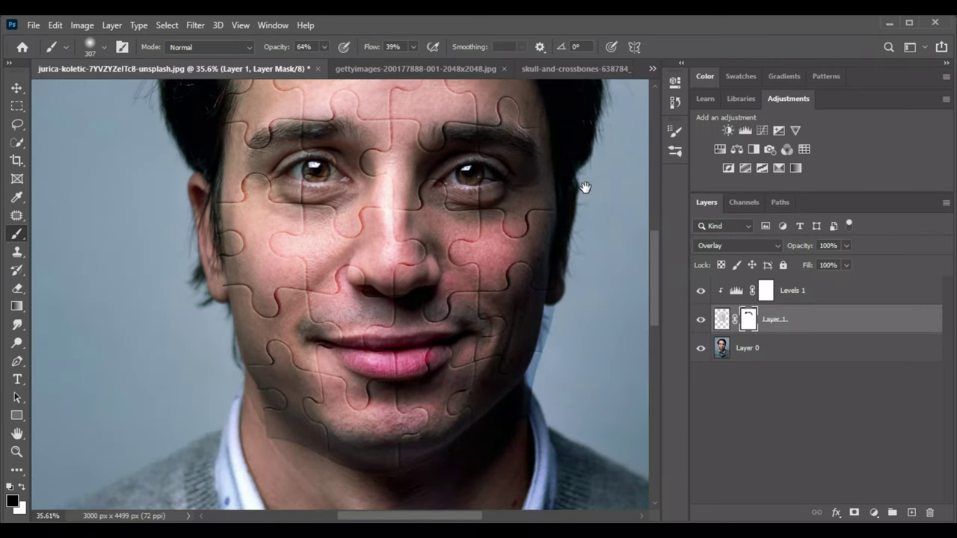
pyautogui.moveTo(262, 426); pyautogui.dragTo(346, 486)
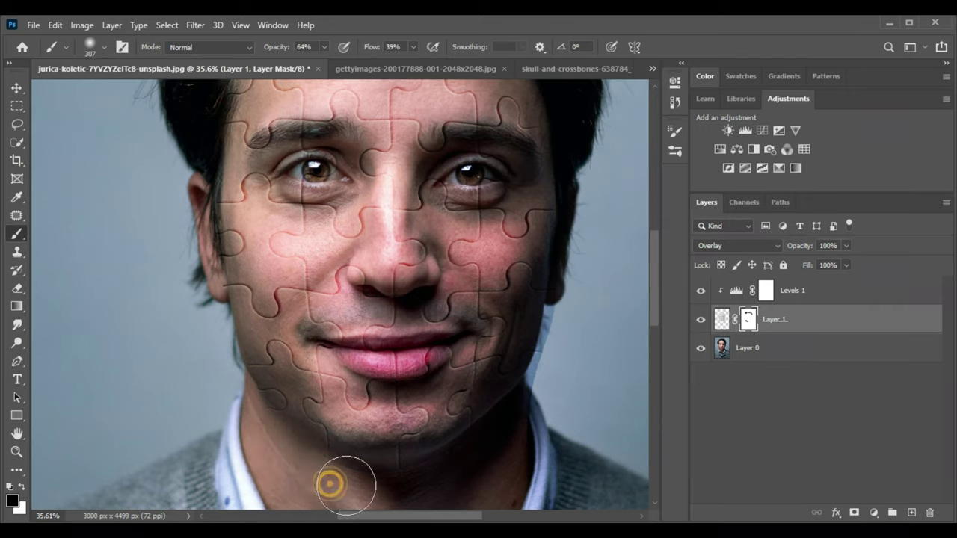
pyautogui.click(258, 423)
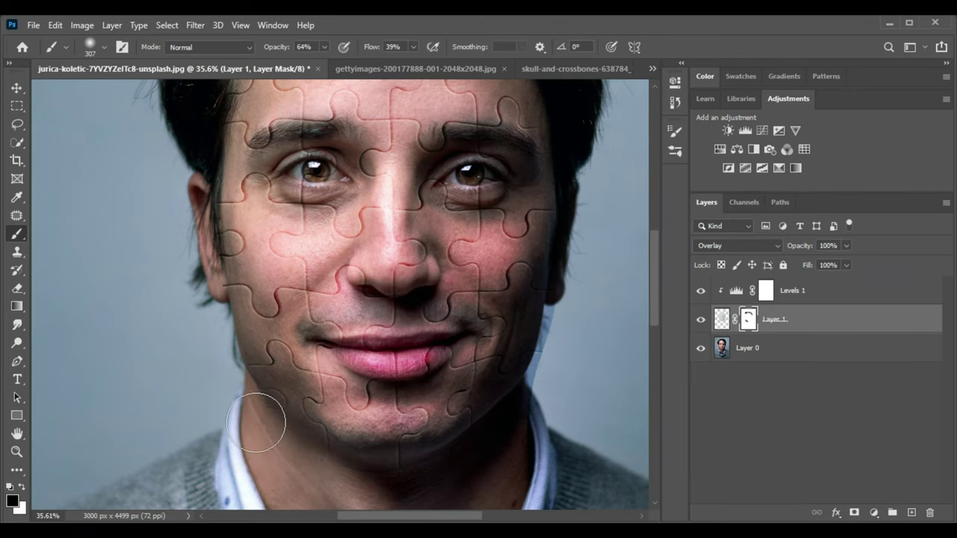
# Step: With an 86%-flow, 65-pixel brush, mask the texture strip along the right jaw edge
pyautogui.moveTo(573, 435); pyautogui.dragTo(550, 404)
pyautogui.click(399, 47)
pyautogui.moveTo(576, 325); pyautogui.dragTo(546, 324)
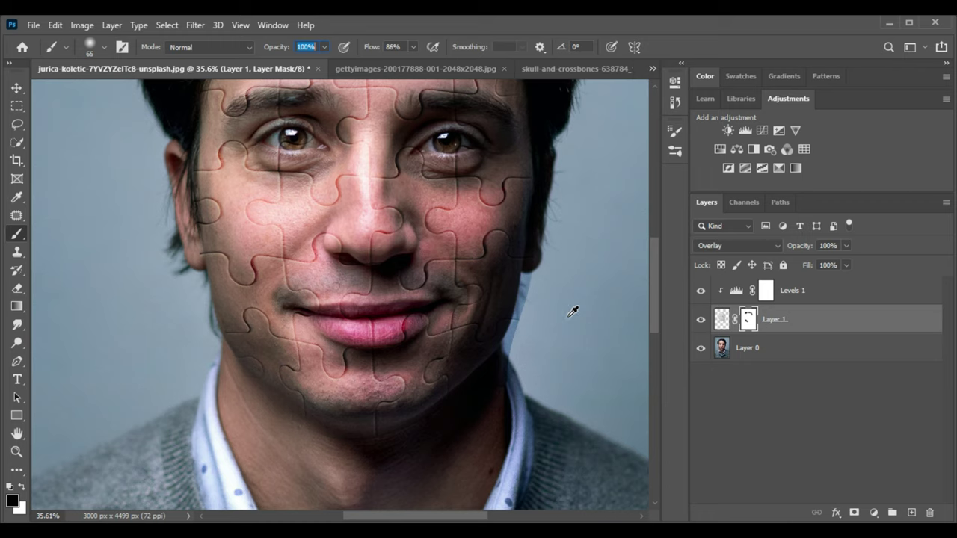
pyautogui.keyDown('ctrl'); pyautogui.click(562, 313); pyautogui.keyUp('ctrl')
pyautogui.moveTo(563, 309); pyautogui.dragTo(636, 306)
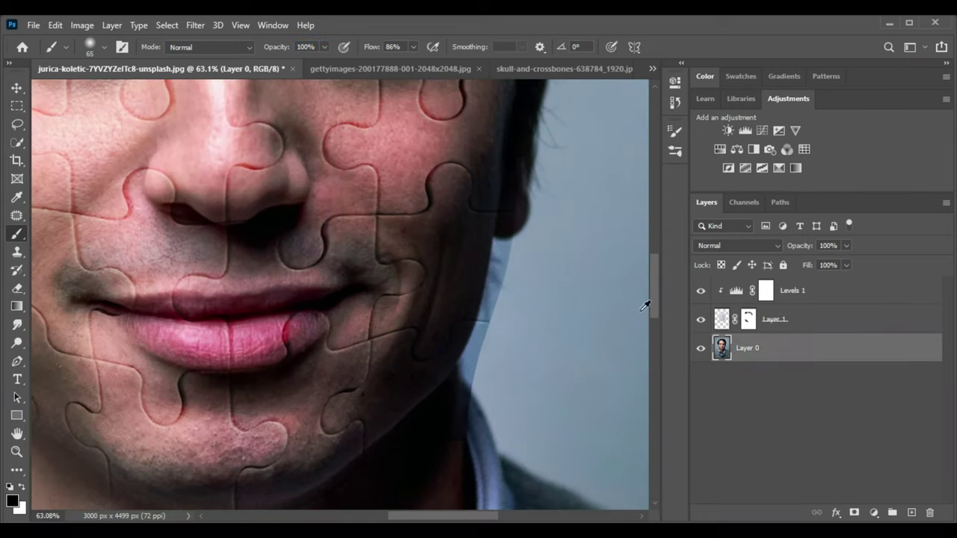
pyautogui.click(751, 318)
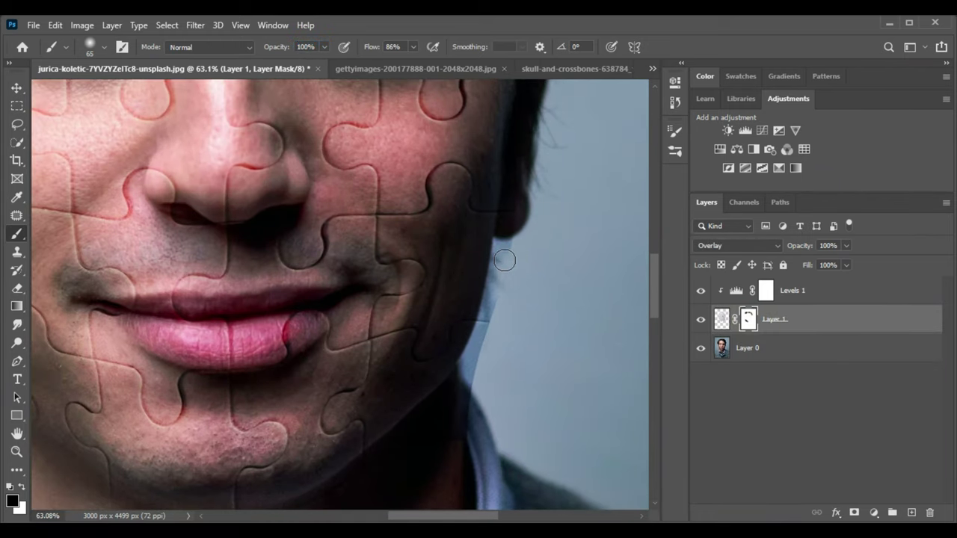
pyautogui.moveTo(494, 322)
pyautogui.mouseDown()
pyautogui.moveTo(482, 278)
pyautogui.moveTo(473, 343)
pyautogui.mouseUp()
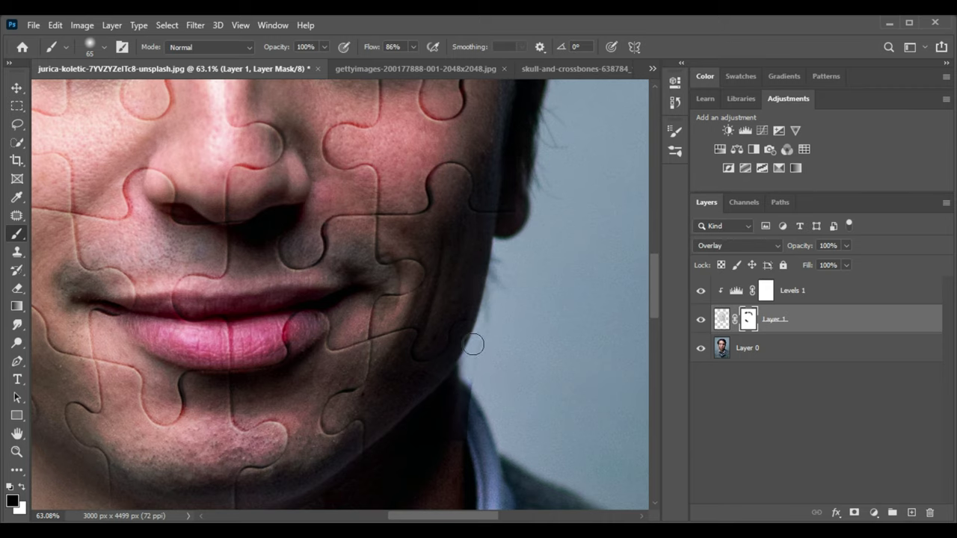
# Step: Enlarge the brush to 103 pixels and mask the texture off the left ear
pyautogui.keyDown('alt'); pyautogui.rightClick(478, 398); pyautogui.keyUp('alt')
pyautogui.scroll(-3, 482, 401)
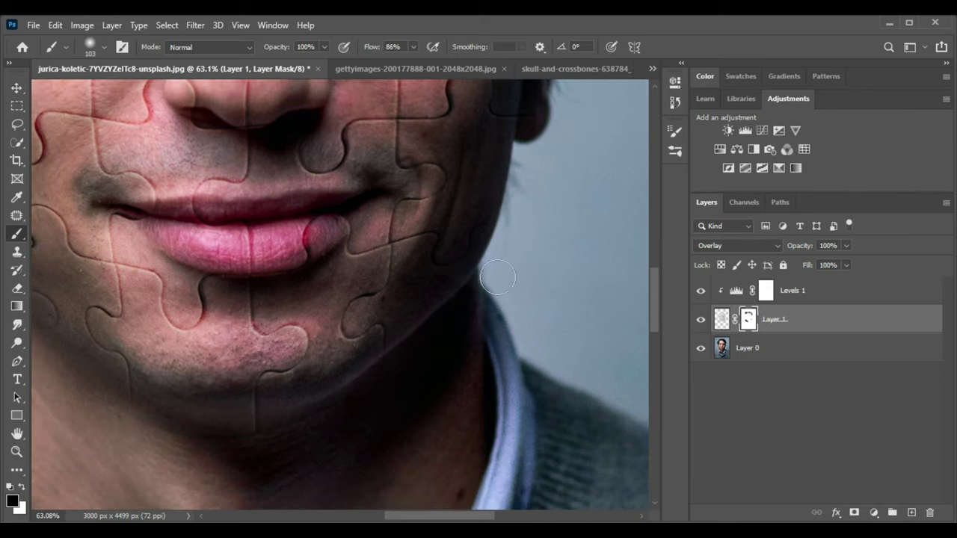
pyautogui.scroll(5, 498, 278)
pyautogui.scroll(-3, 311, 333)
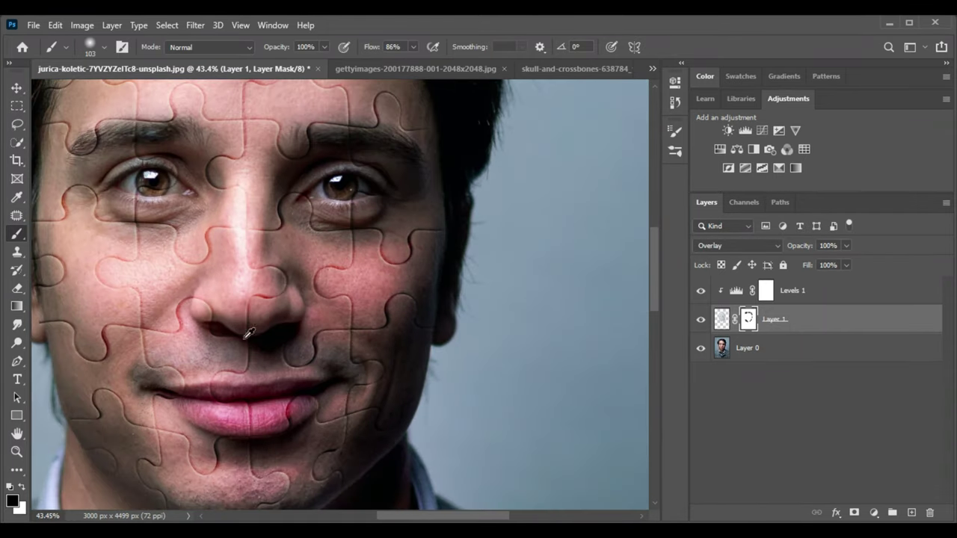
pyautogui.moveTo(168, 346); pyautogui.dragTo(299, 345)
pyautogui.scroll(4, 210, 341)
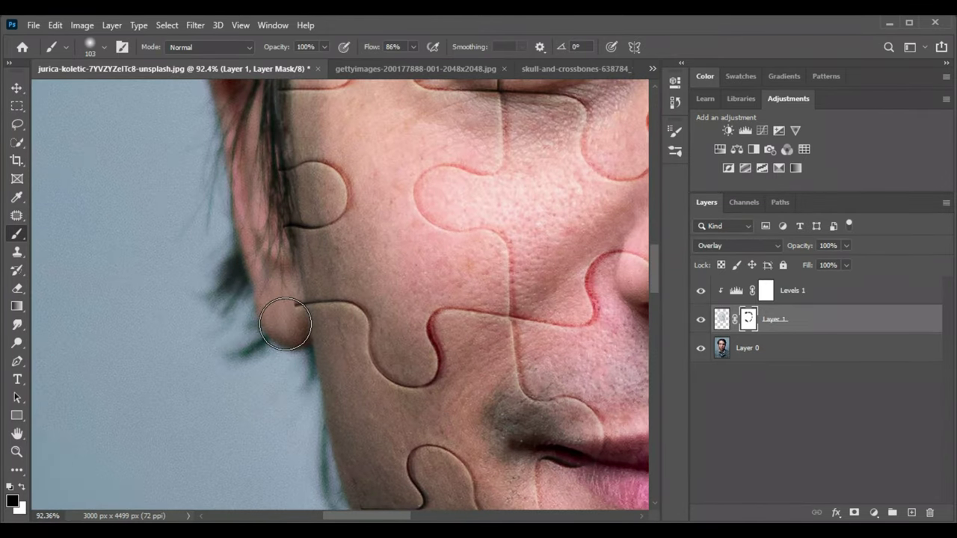
pyautogui.moveTo(281, 308); pyautogui.dragTo(279, 308)
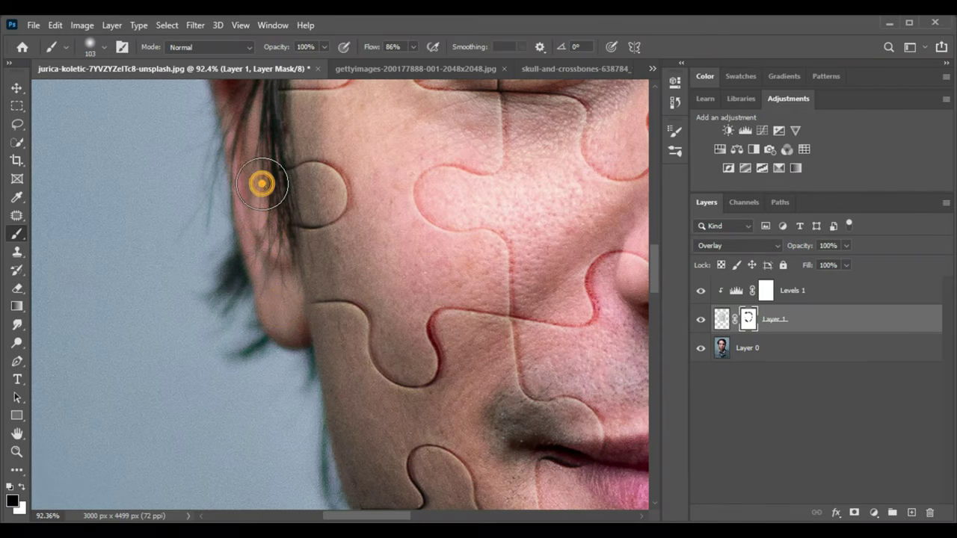
pyautogui.moveTo(267, 224)
pyautogui.mouseDown()
pyautogui.moveTo(260, 171)
pyautogui.moveTo(286, 232)
pyautogui.moveTo(314, 394)
pyautogui.moveTo(302, 359)
pyautogui.mouseUp()
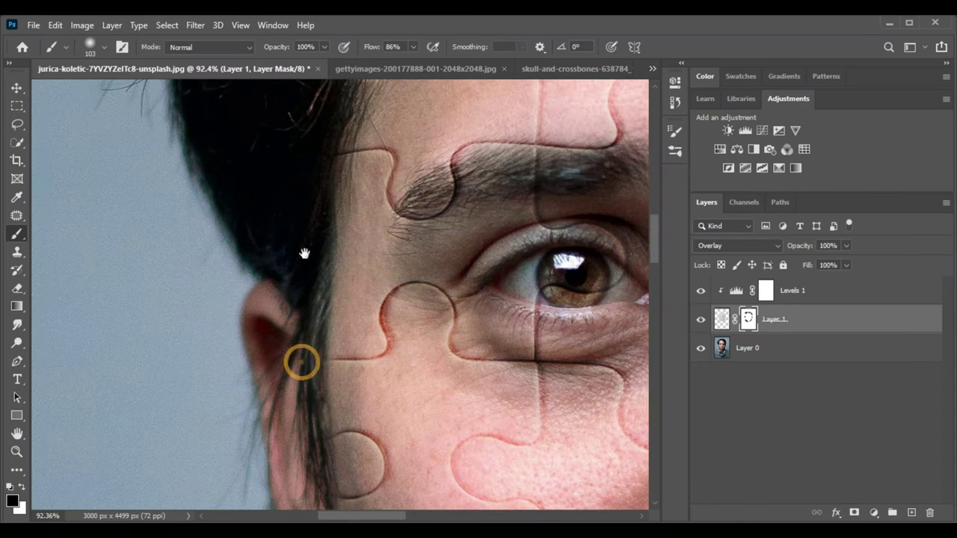
# Step: Centre the whole face in view and target Layer 1's pixels instead of its mask
pyautogui.scroll(-2, 301, 359)
pyautogui.scroll(-2, 316, 367)
pyautogui.scroll(-2, 324, 331)
pyautogui.moveTo(588, 410); pyautogui.dragTo(454, 218)
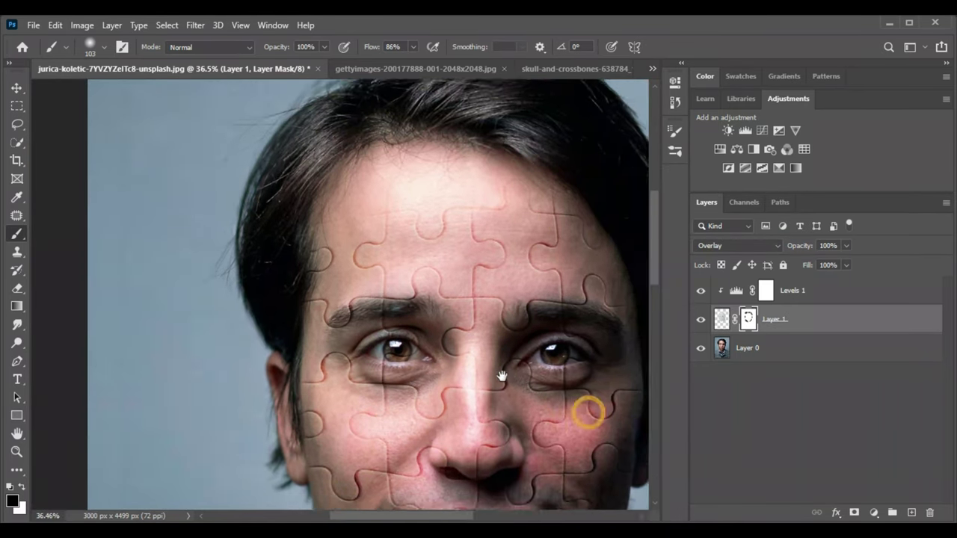
pyautogui.scroll(1, 463, 401)
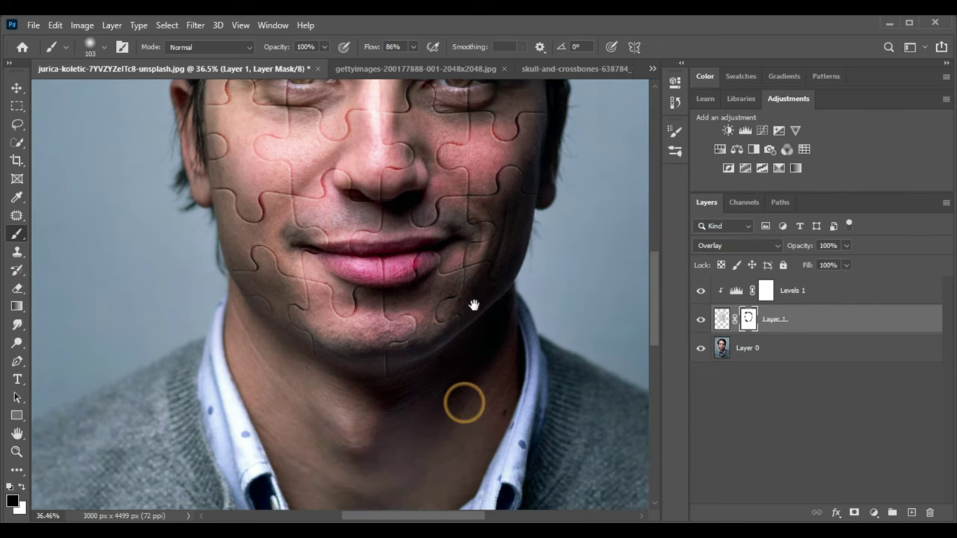
pyautogui.scroll(1, 419, 359)
pyautogui.scroll(1, 359, 386)
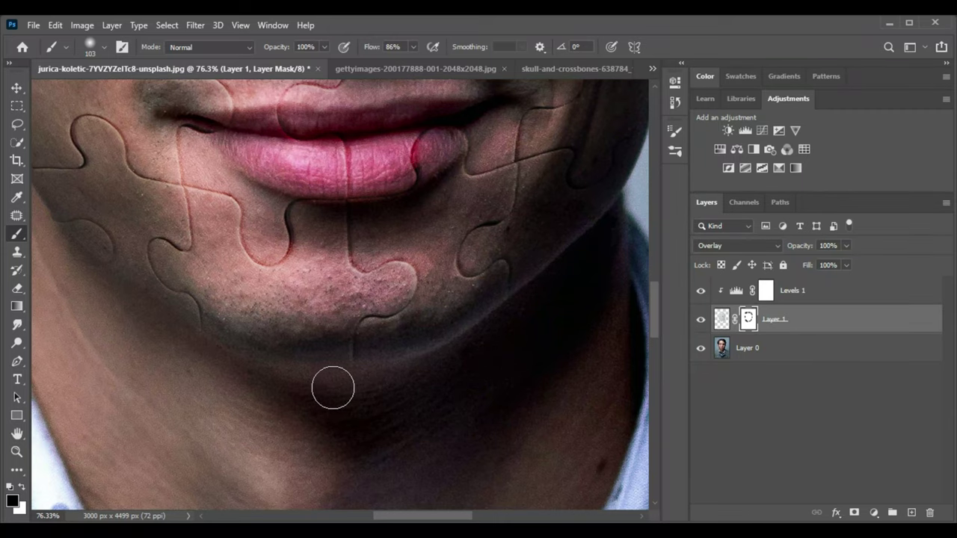
pyautogui.keyDown('alt'); pyautogui.scroll(-5, 324, 389); pyautogui.keyUp('alt')
pyautogui.keyDown('alt'); pyautogui.scroll(1, 342, 366); pyautogui.keyUp('alt')
pyautogui.moveTo(451, 369); pyautogui.dragTo(477, 391)
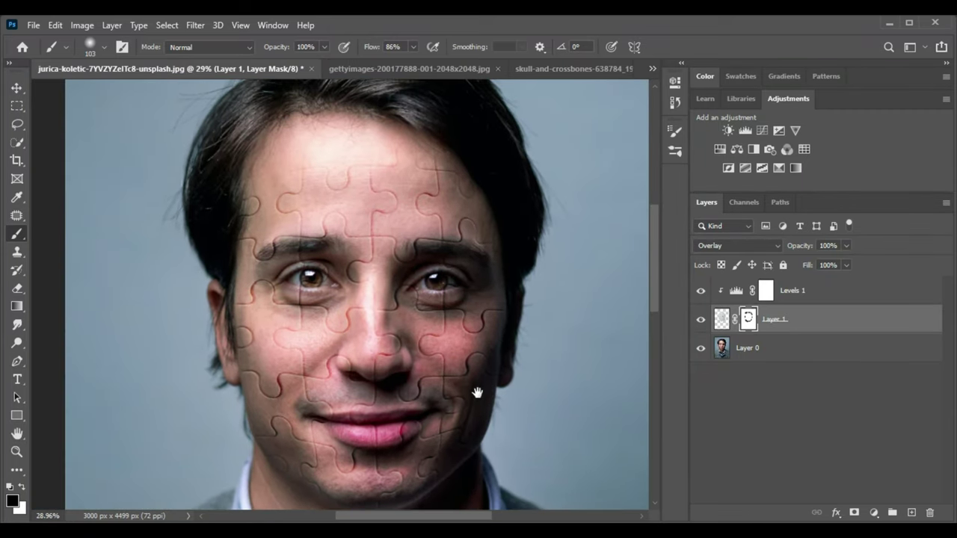
pyautogui.click(721, 320)
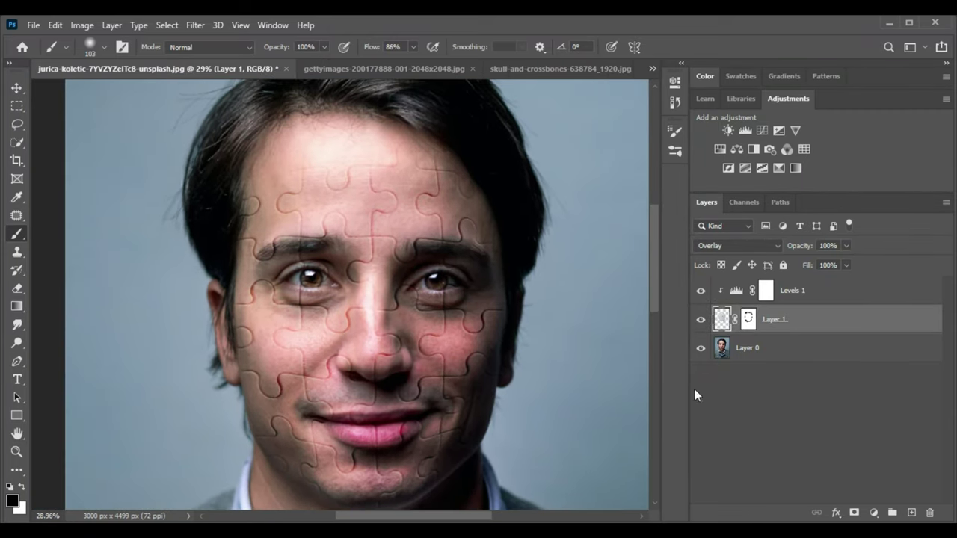
# Step: Quick-select the whole skull including jaw, teeth and chin, and drag it into the portrait
pyautogui.click(547, 71)
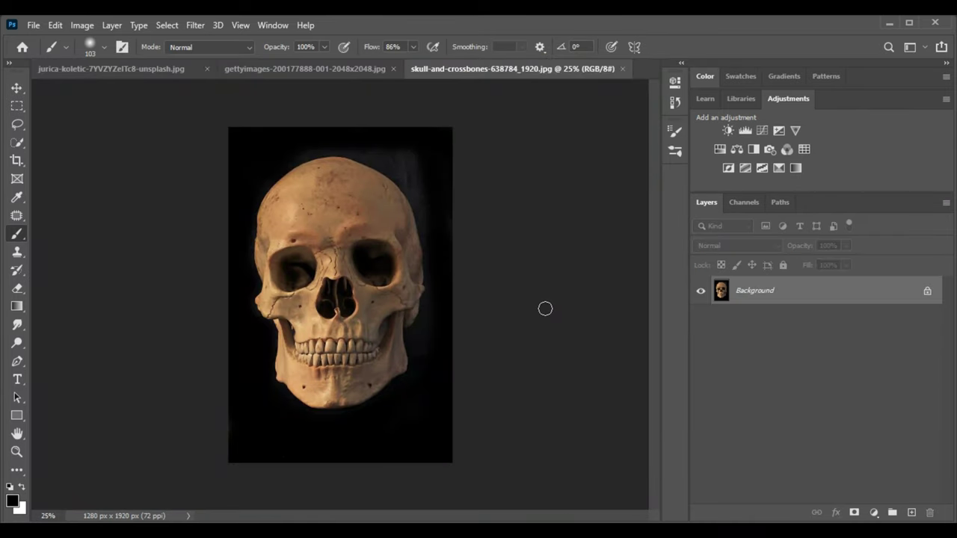
pyautogui.click(17, 88)
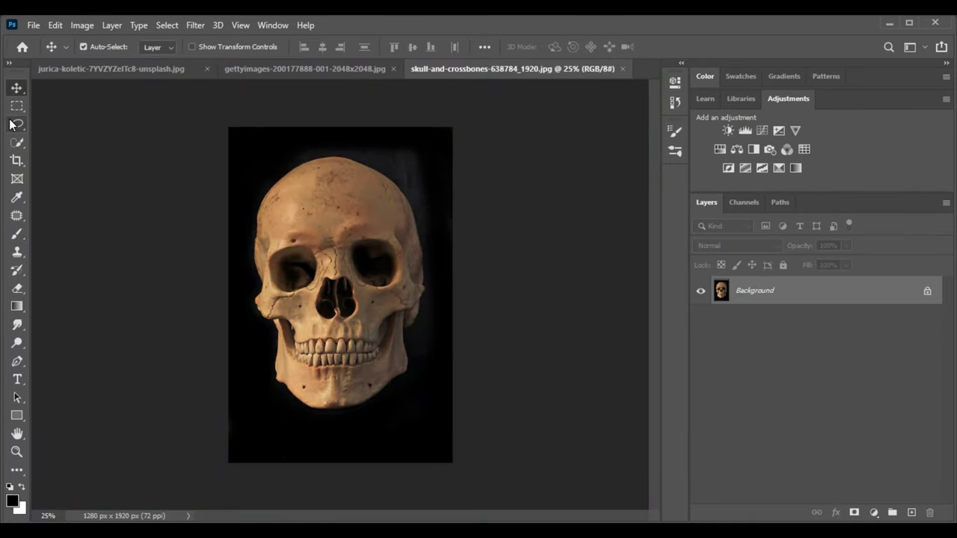
pyautogui.click(18, 143)
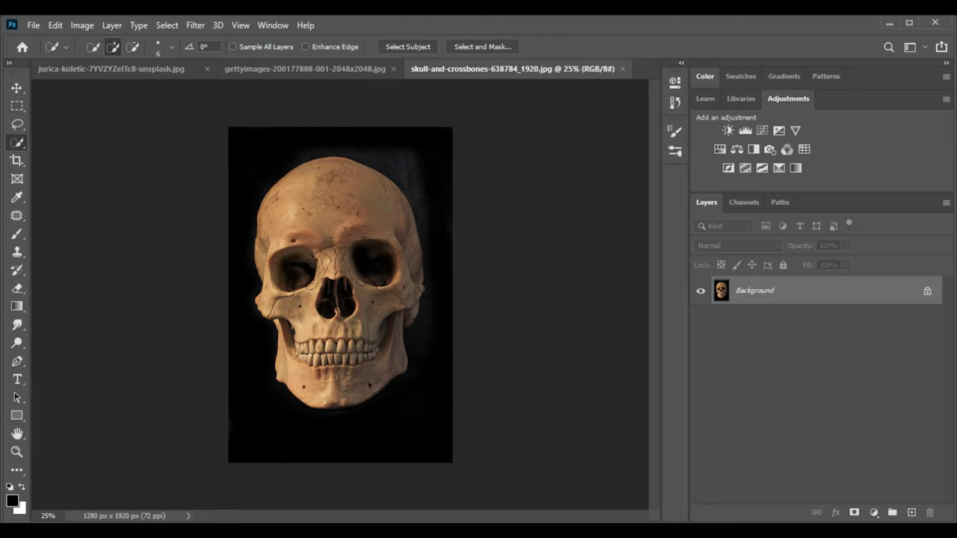
pyautogui.moveTo(299, 224); pyautogui.dragTo(380, 349)
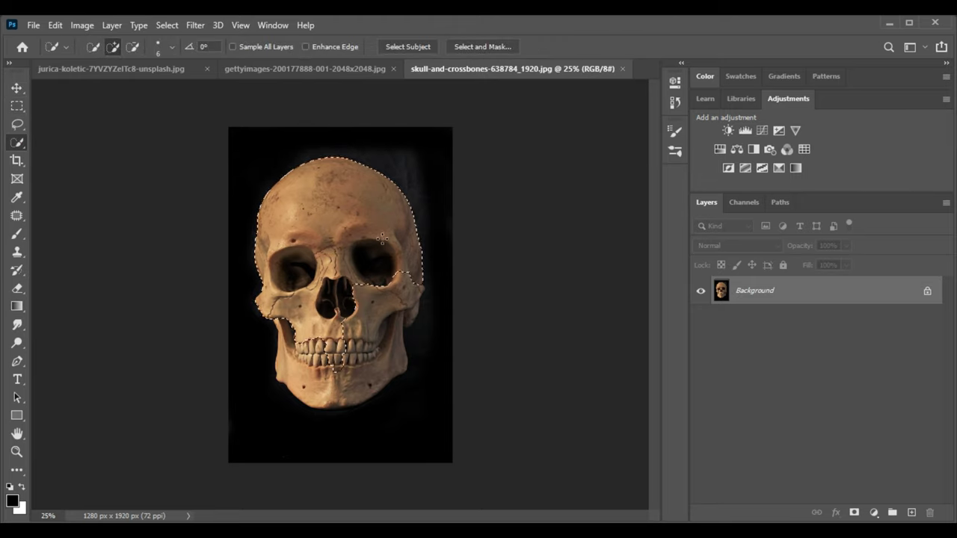
pyautogui.moveTo(380, 348); pyautogui.dragTo(316, 383)
pyautogui.click(342, 366)
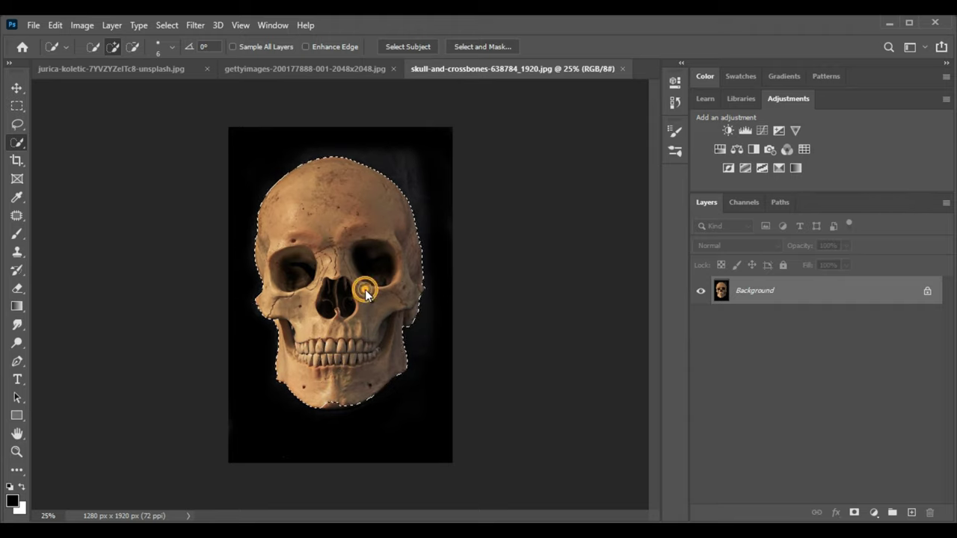
pyautogui.click(19, 89)
pyautogui.moveTo(341, 267)
pyautogui.mouseDown()
pyautogui.moveTo(123, 74)
pyautogui.moveTo(340, 317)
pyautogui.mouseUp()
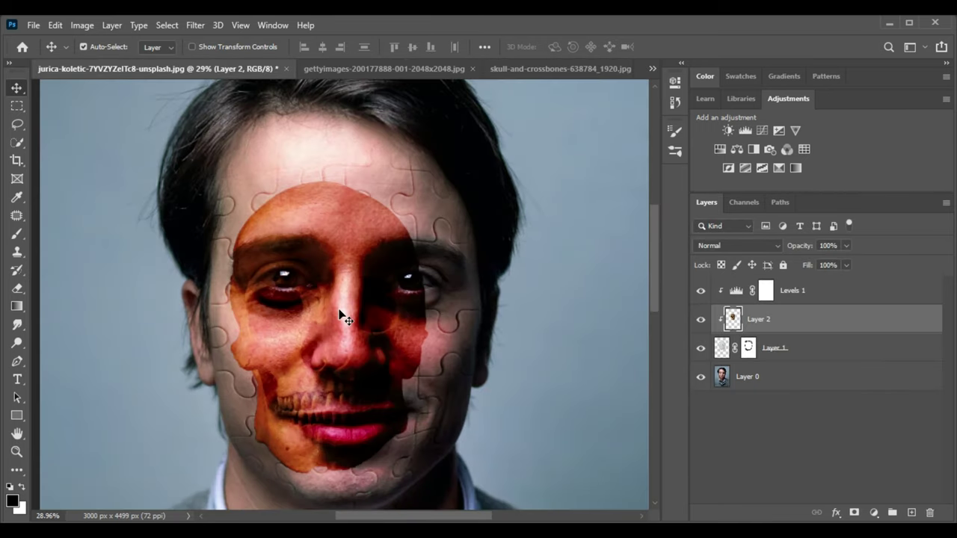
# Step: Unclip skull Layer 2, move it beneath Layer 0, and clip Levels 1 to Layer 1
pyautogui.keyDown('alt'); pyautogui.click(777, 329); pyautogui.keyUp('alt')
pyautogui.moveTo(776, 321); pyautogui.dragTo(770, 381)
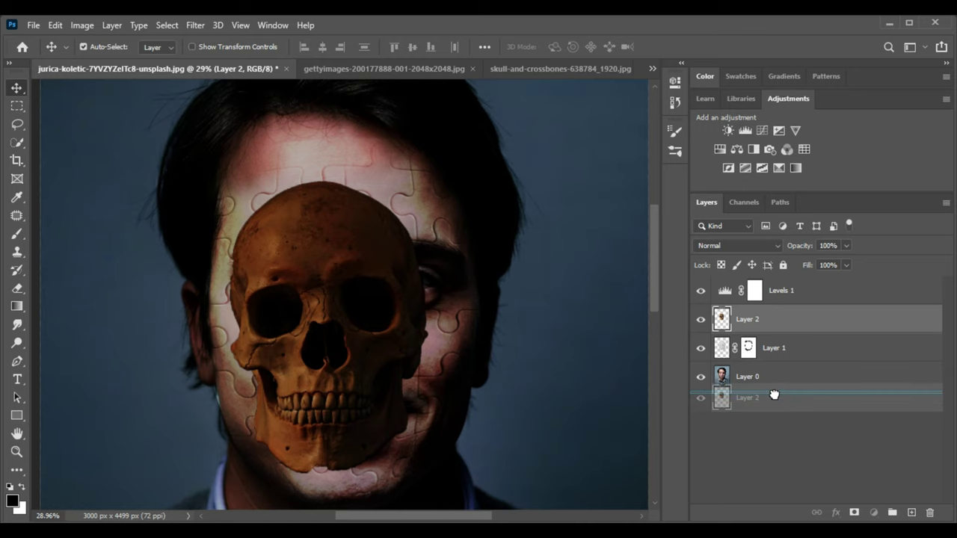
pyautogui.keyDown('alt'); pyautogui.click(776, 305); pyautogui.keyUp('alt')
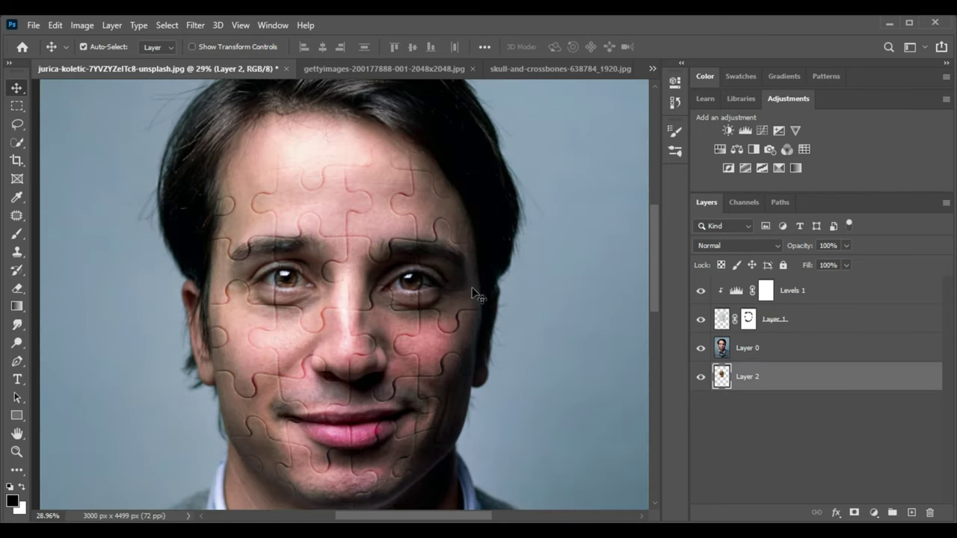
# Step: Lower Layer 0's opacity so the skull shows through the face
pyautogui.click(780, 354)
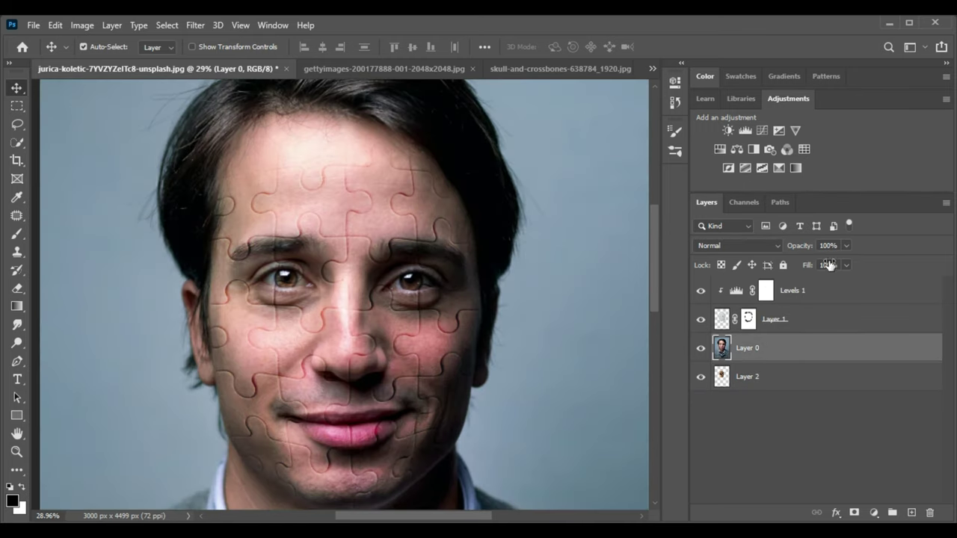
pyautogui.moveTo(836, 244)
pyautogui.mouseDown()
pyautogui.moveTo(815, 253)
pyautogui.moveTo(826, 252)
pyautogui.mouseUp()
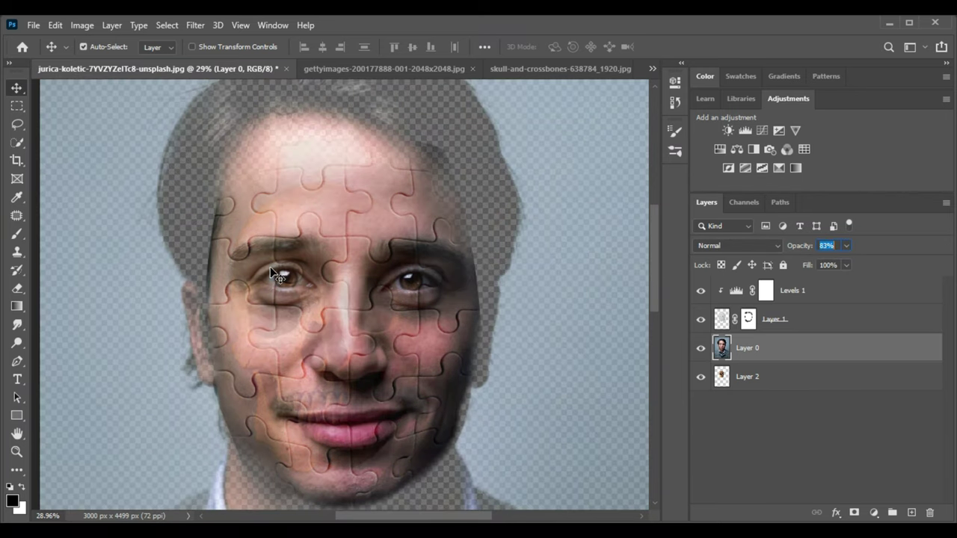
pyautogui.click(778, 377)
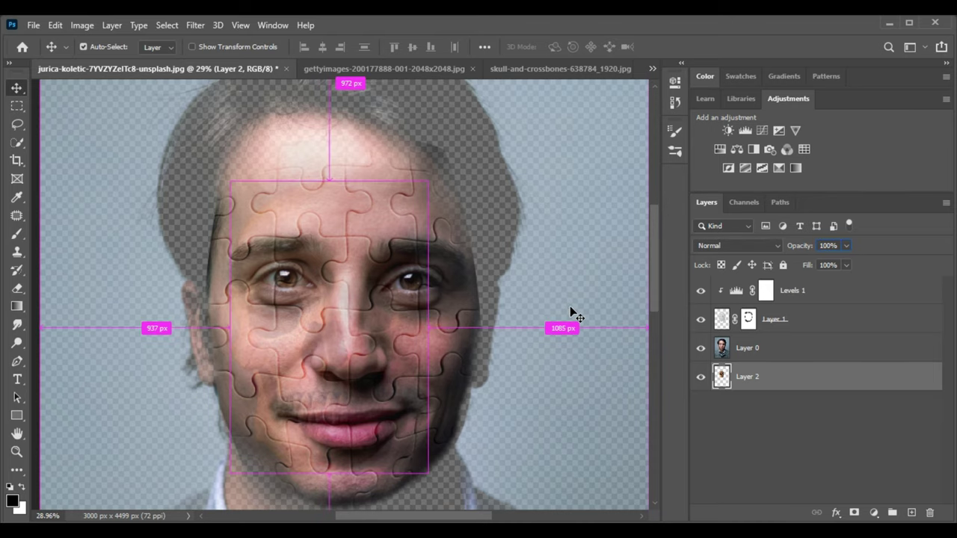
pyautogui.click(785, 455)
pyautogui.scroll(-5, 441, 298)
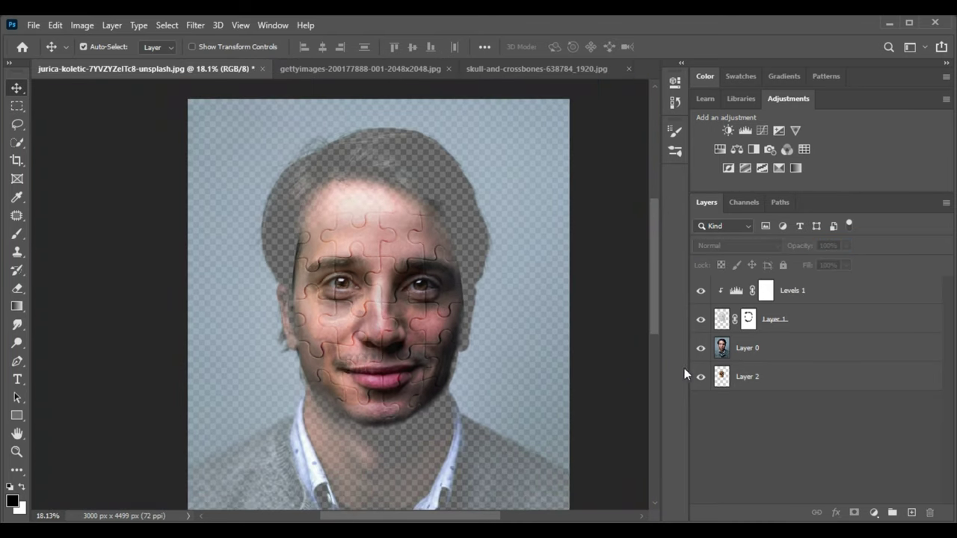
# Step: Move the skull up to line up with the face and fade Layer 1 to 27% opacity
pyautogui.click(775, 380)
pyautogui.hotkey('ctrl', 't')
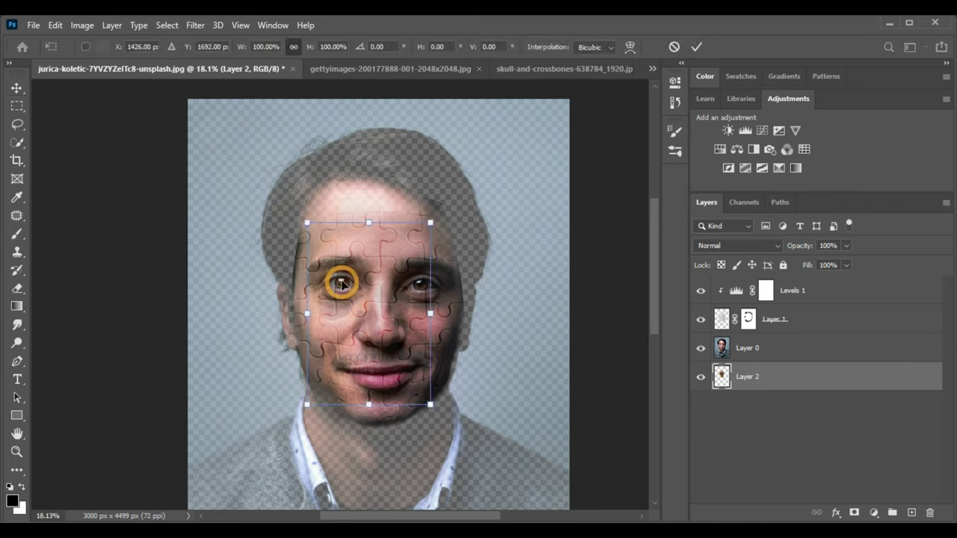
pyautogui.moveTo(340, 283); pyautogui.dragTo(341, 262)
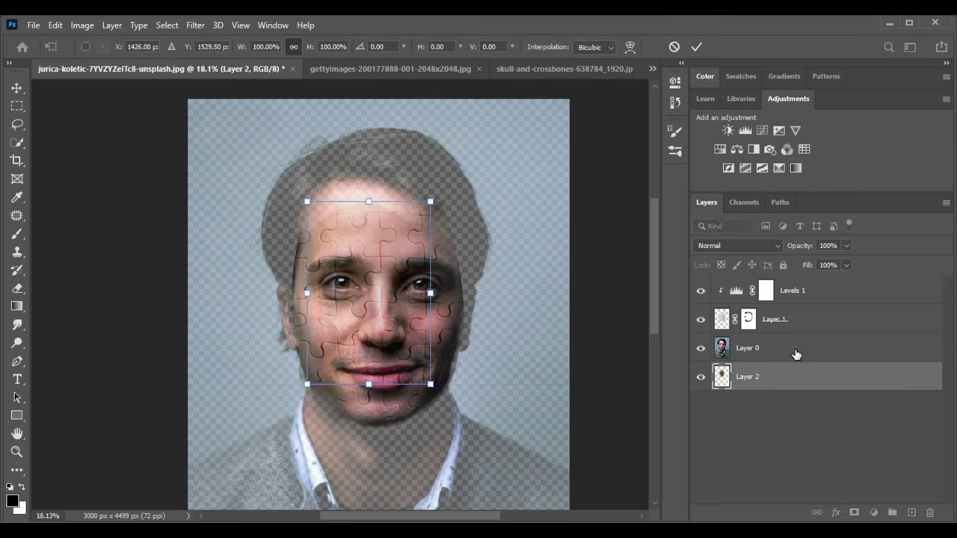
pyautogui.click(825, 319)
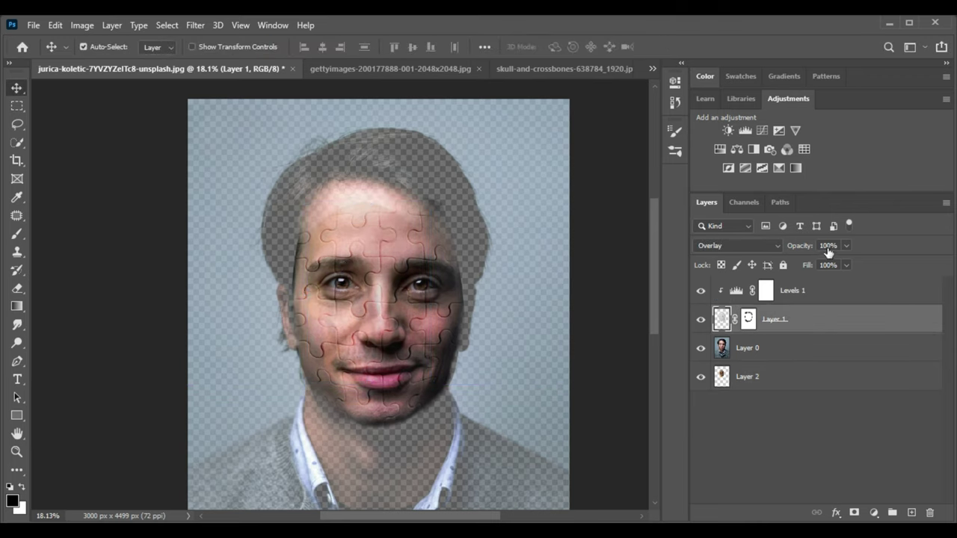
pyautogui.moveTo(813, 248); pyautogui.dragTo(778, 253)
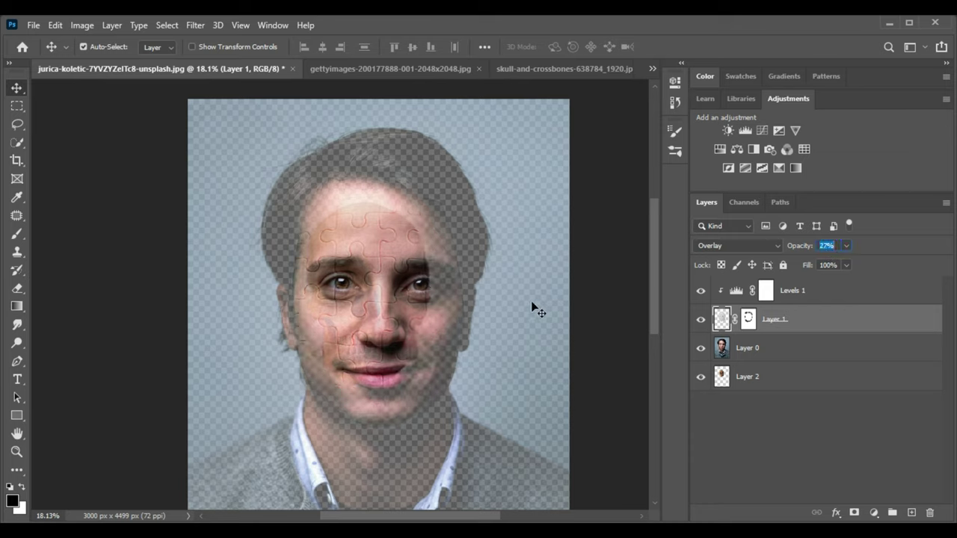
# Step: Scale the skull to about 154%, align it with the face, and move it above Layer 0
pyautogui.click(798, 378)
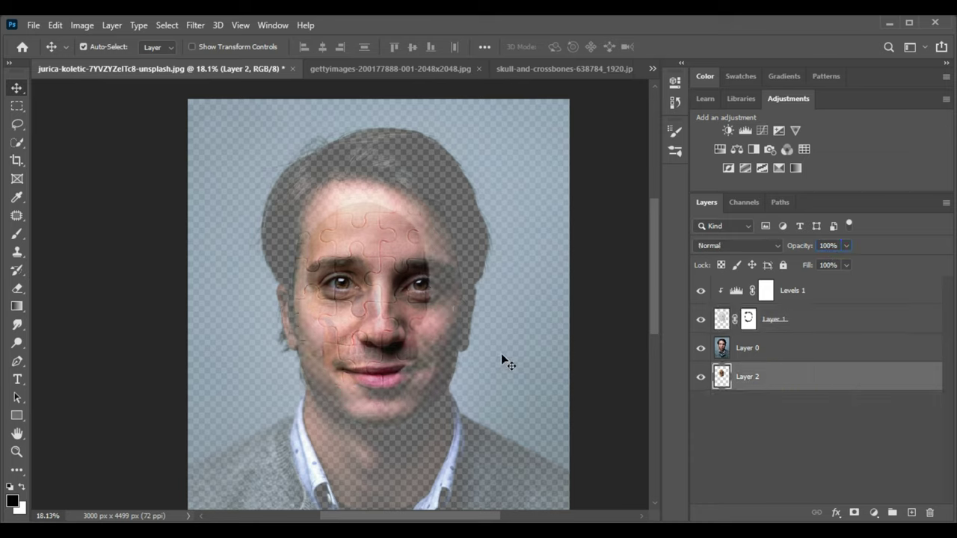
pyautogui.hotkey('ctrl', 't')
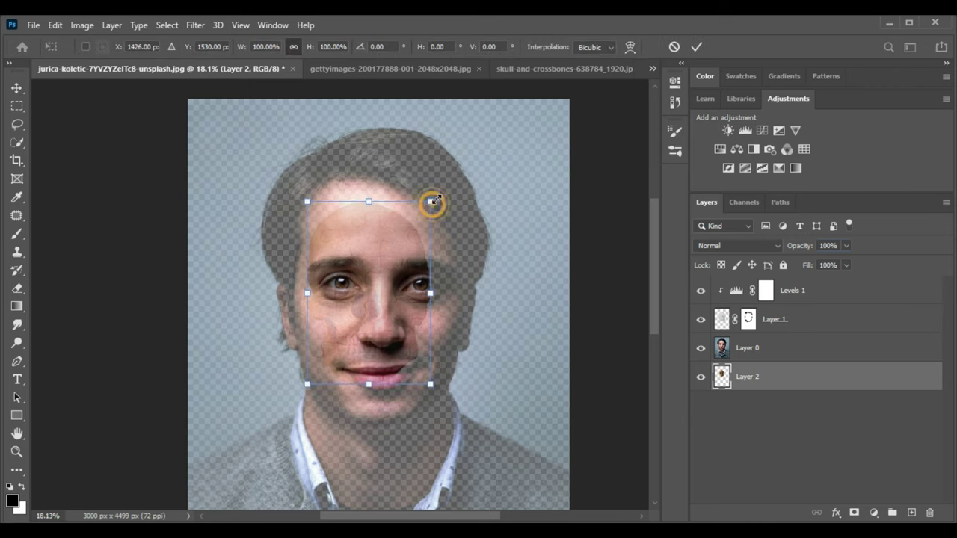
pyautogui.moveTo(432, 202); pyautogui.dragTo(471, 142)
pyautogui.moveTo(412, 265); pyautogui.dragTo(400, 300)
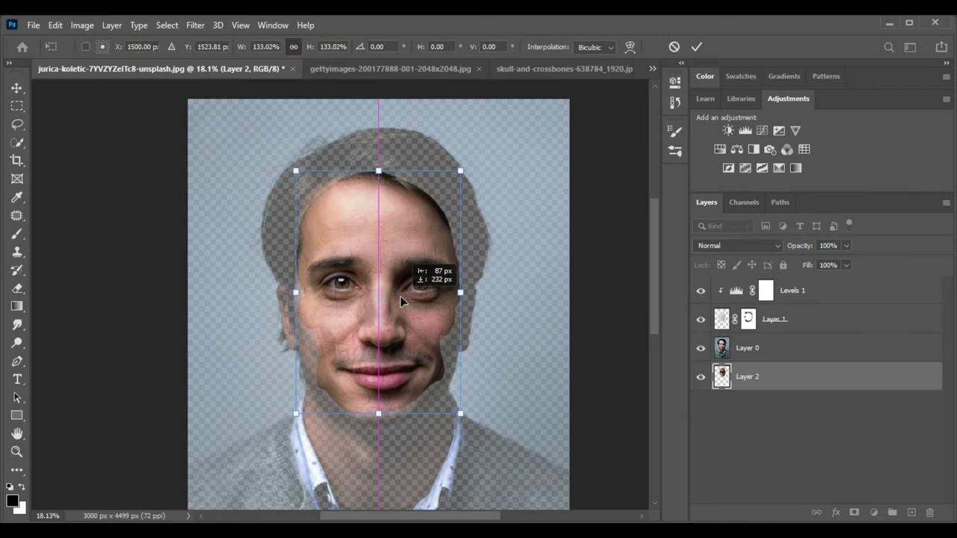
pyautogui.moveTo(296, 171); pyautogui.dragTo(261, 157)
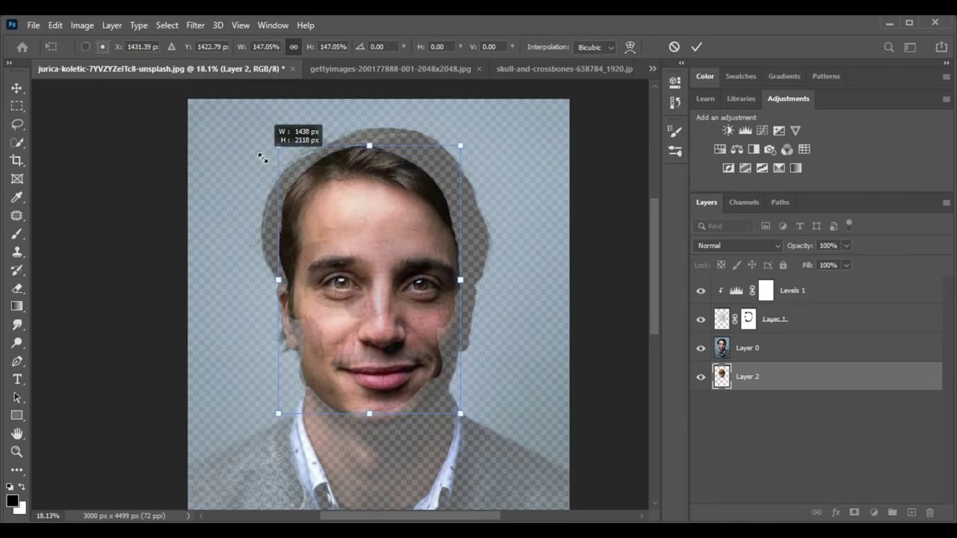
pyautogui.moveTo(331, 233); pyautogui.dragTo(340, 232)
pyautogui.moveTo(471, 413); pyautogui.dragTo(480, 417)
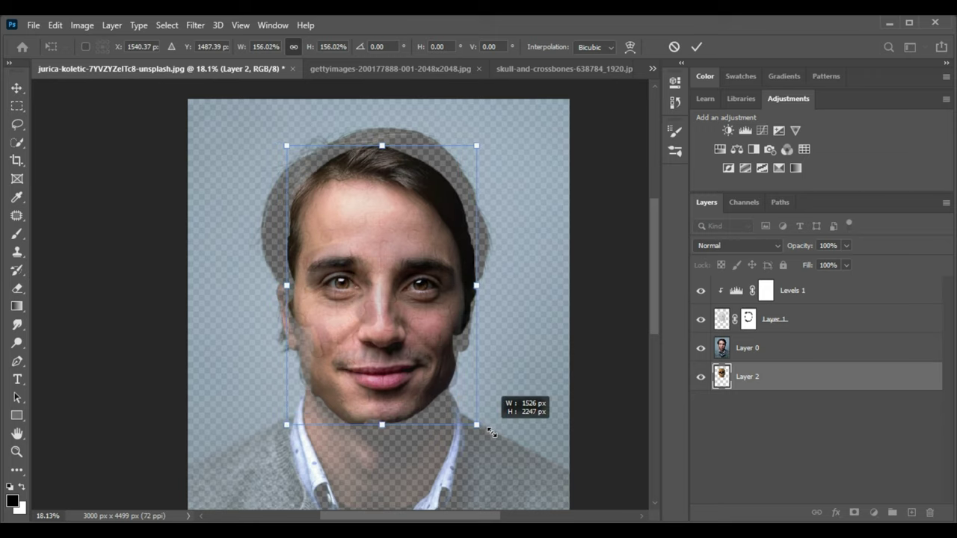
pyautogui.moveTo(385, 346); pyautogui.dragTo(389, 350)
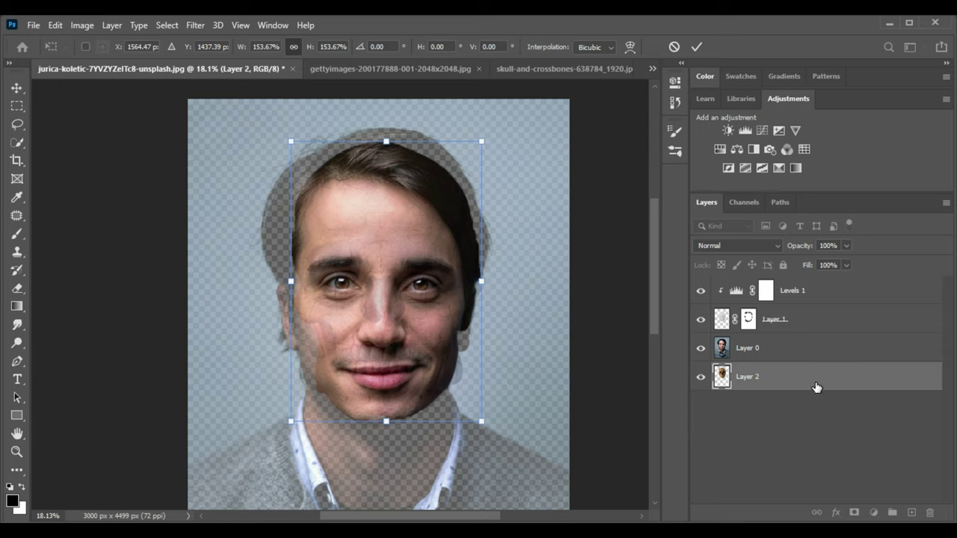
pyautogui.moveTo(817, 386); pyautogui.dragTo(813, 337)
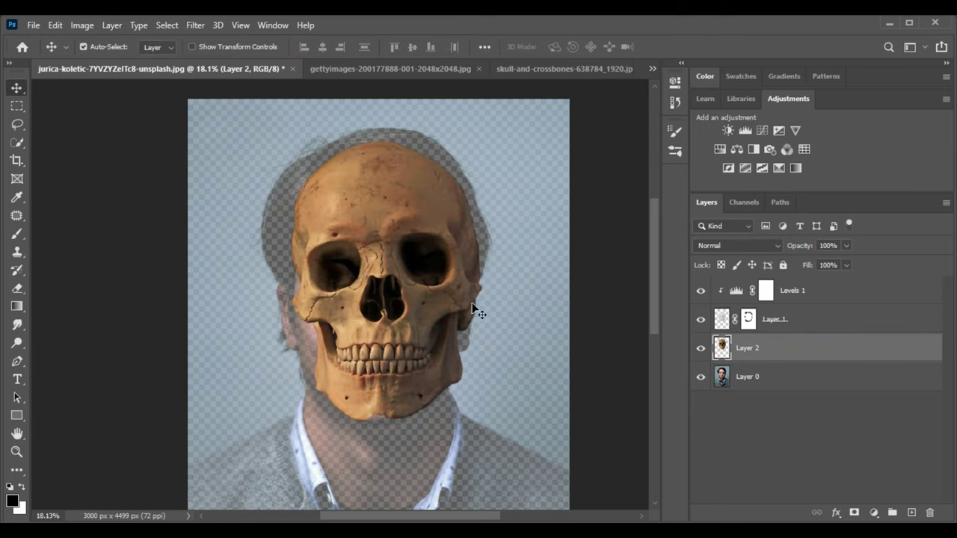
# Step: At 71% opacity, scale, rotate about 1.37° and position the skull to match the face
pyautogui.hotkey('ctrl', 't')
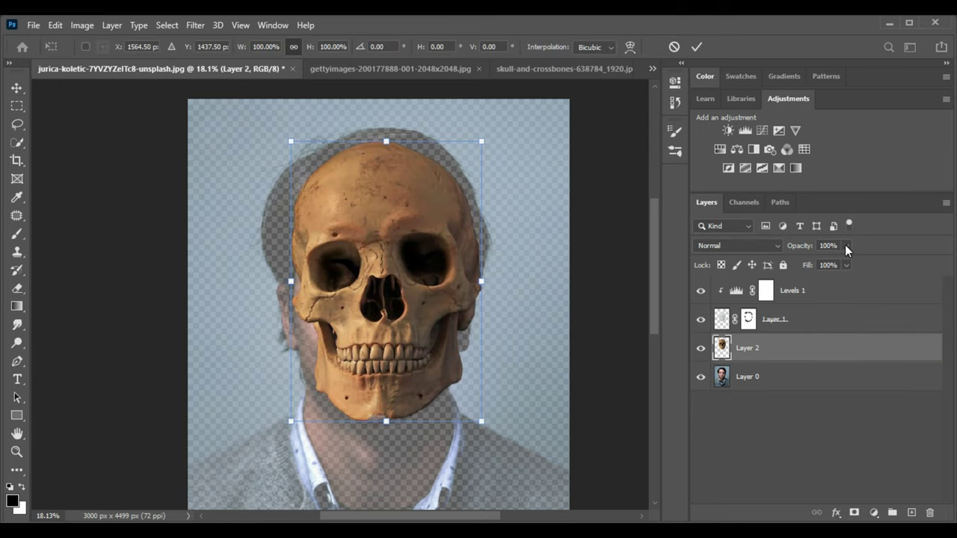
pyautogui.moveTo(847, 247); pyautogui.dragTo(826, 258)
pyautogui.moveTo(433, 312)
pyautogui.mouseDown()
pyautogui.moveTo(424, 337)
pyautogui.moveTo(432, 329)
pyautogui.mouseUp()
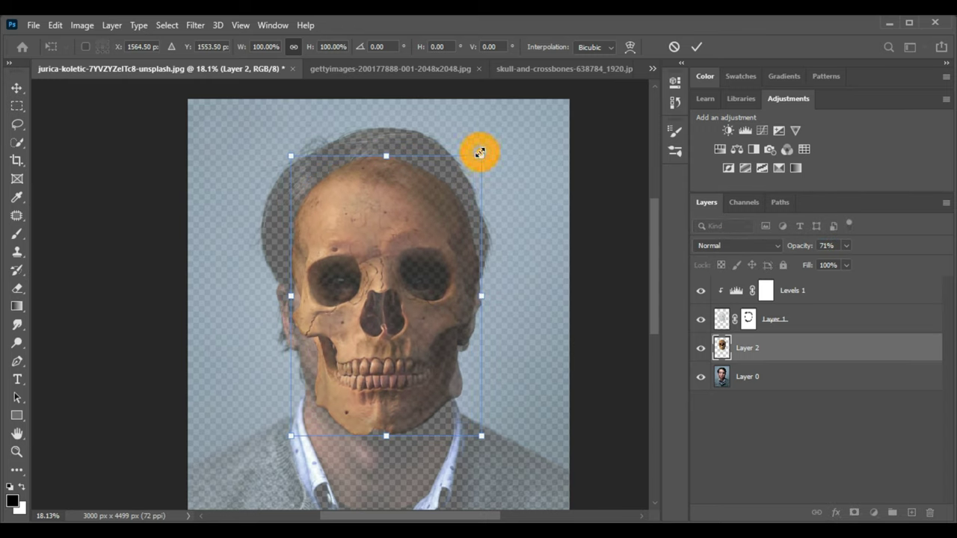
pyautogui.moveTo(479, 152); pyautogui.dragTo(475, 158)
pyautogui.moveTo(407, 343); pyautogui.dragTo(402, 334)
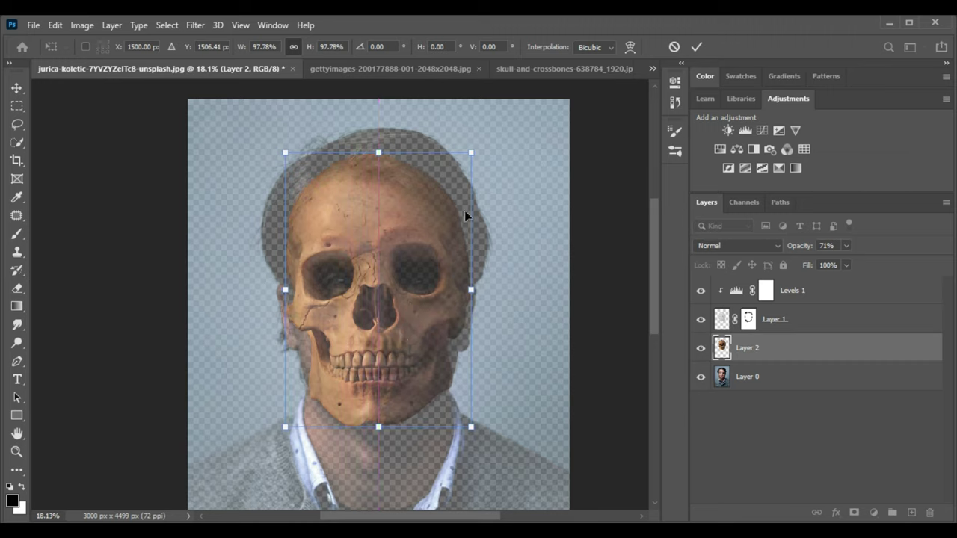
pyautogui.moveTo(489, 121); pyautogui.dragTo(494, 123)
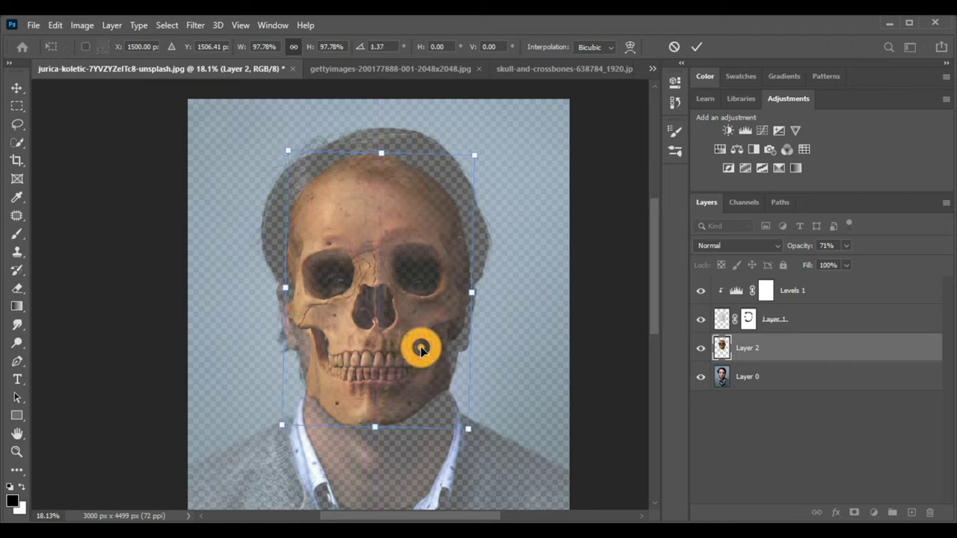
pyautogui.moveTo(421, 349); pyautogui.dragTo(423, 351)
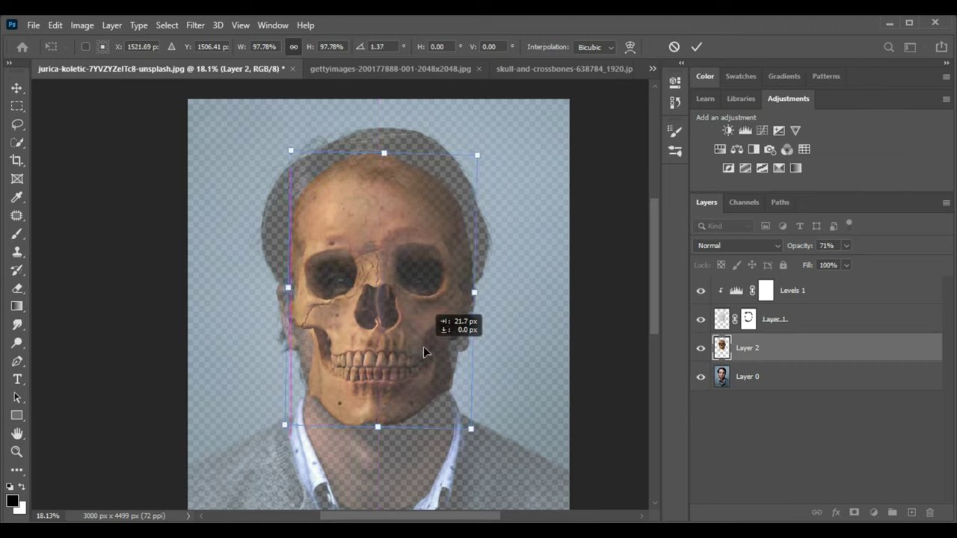
pyautogui.moveTo(291, 151); pyautogui.dragTo(285, 148)
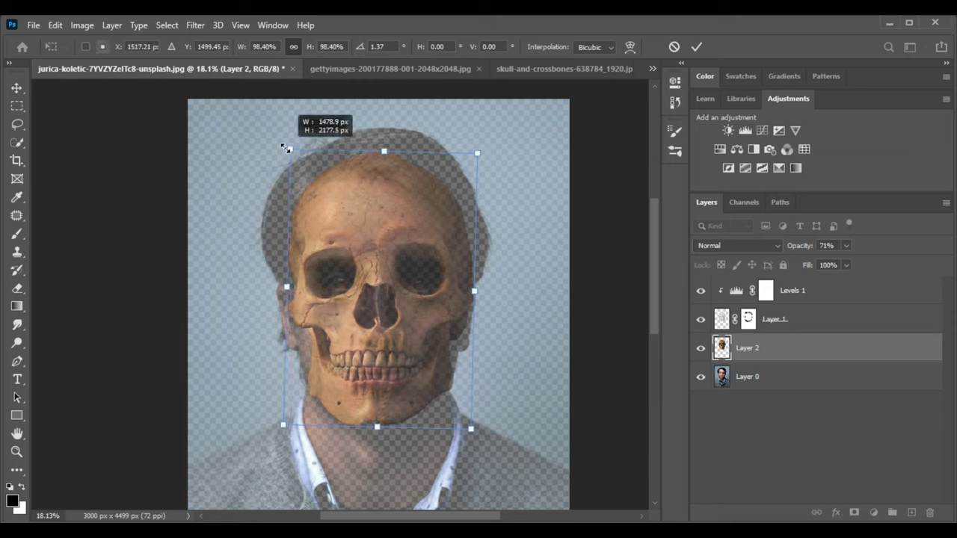
pyautogui.click(696, 46)
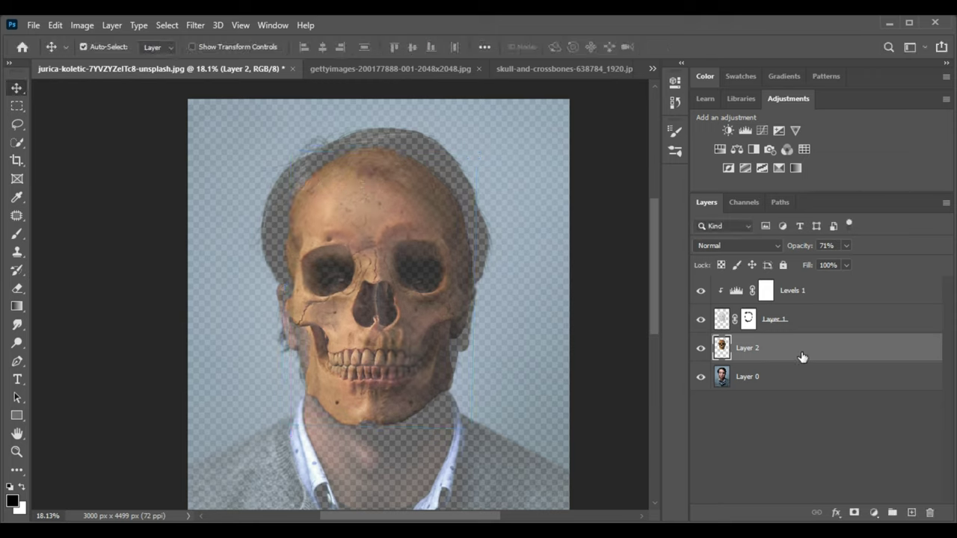
# Step: Move the skull layer beneath the portrait Layer 0 and toggle the puzzle texture's visibility
pyautogui.moveTo(799, 353); pyautogui.dragTo(777, 396)
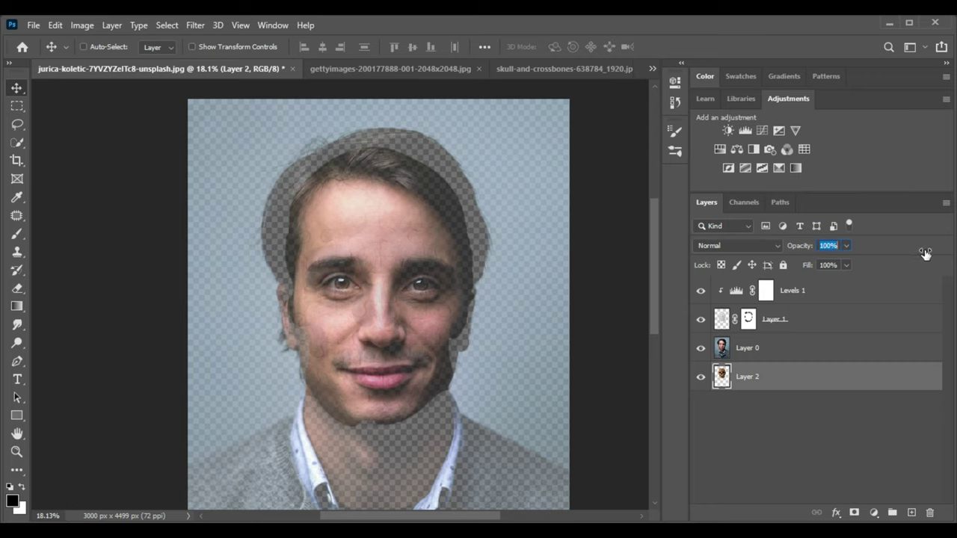
pyautogui.click(755, 348)
pyautogui.click(795, 320)
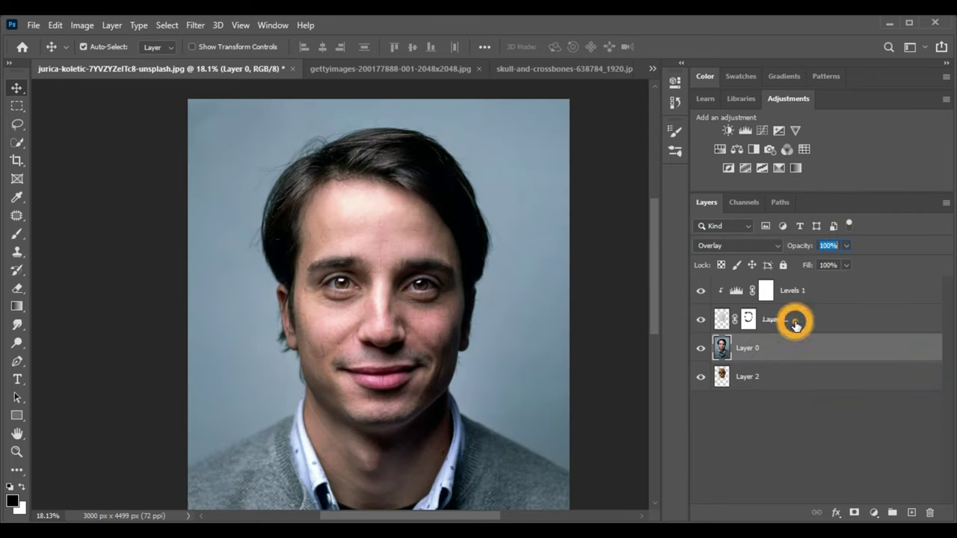
pyautogui.click(828, 245)
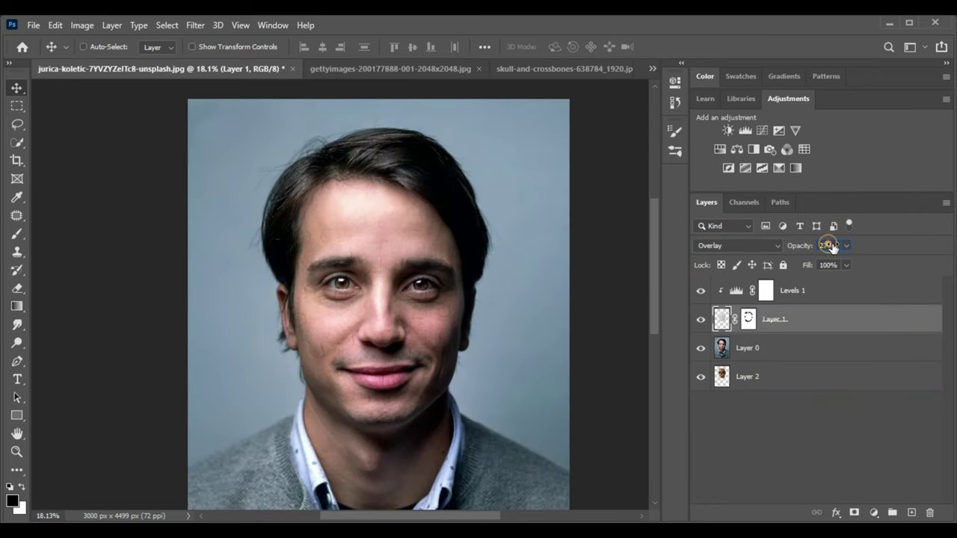
pyautogui.click(786, 345)
pyautogui.click(702, 320)
pyautogui.click(703, 320)
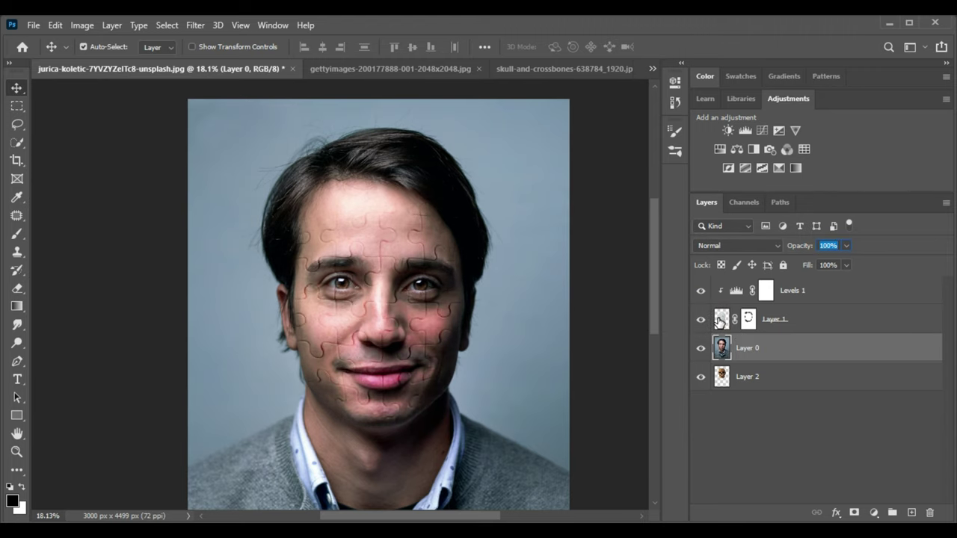
pyautogui.click(721, 319)
pyautogui.click(17, 143)
pyautogui.scroll(5, 395, 404)
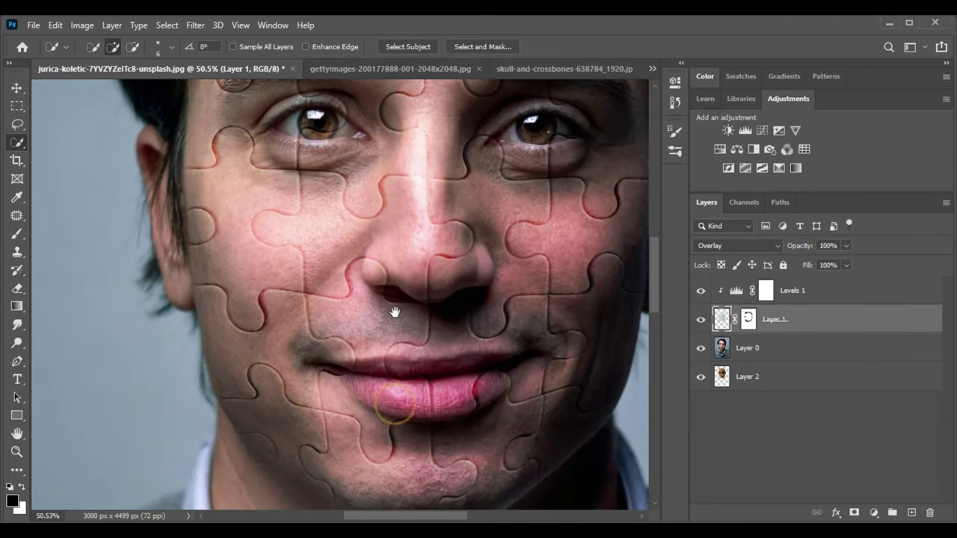
# Step: Try selecting the under-nose, lip, chin and cheek puzzle pieces, discarding the attempts
pyautogui.moveTo(394, 311); pyautogui.dragTo(390, 289)
pyautogui.click(383, 297)
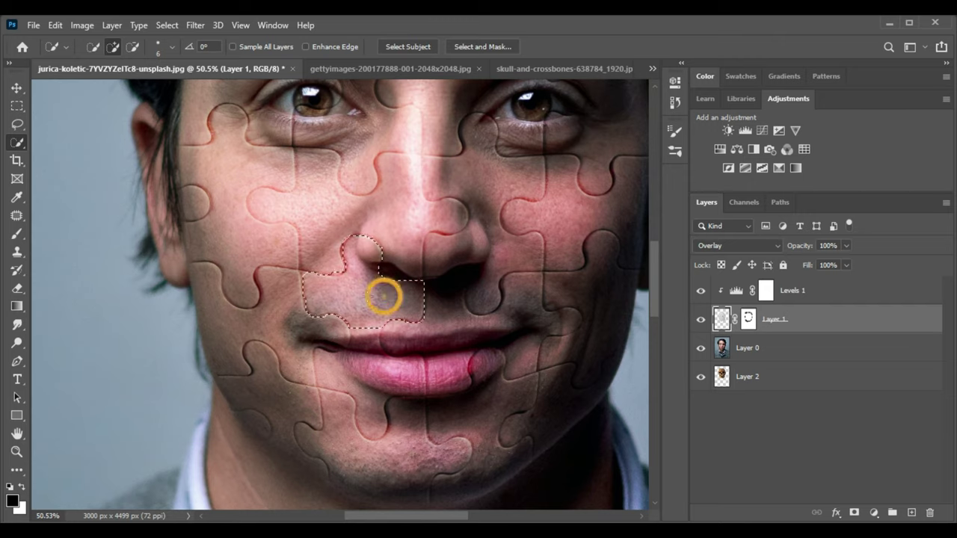
pyautogui.moveTo(361, 355); pyautogui.dragTo(365, 380)
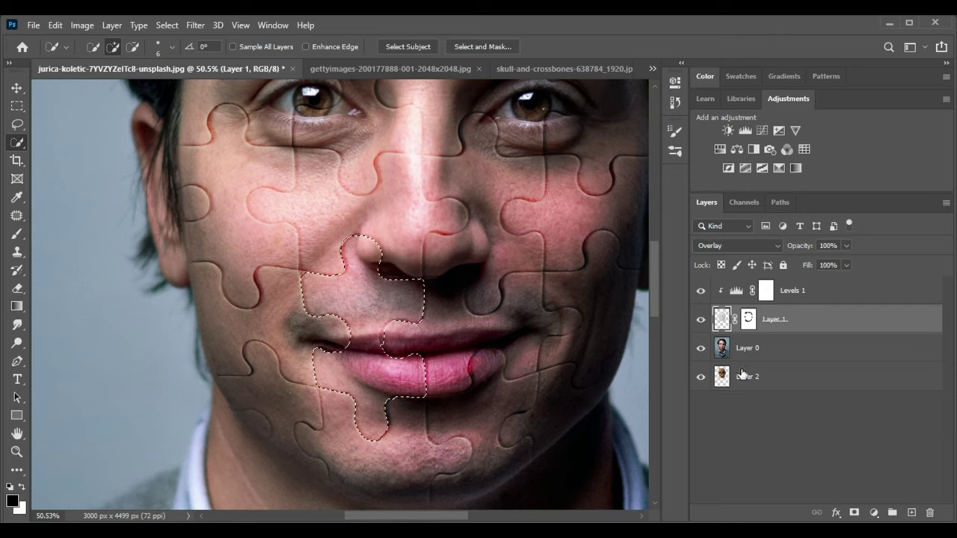
pyautogui.moveTo(488, 290)
pyautogui.mouseDown()
pyautogui.moveTo(466, 331)
pyautogui.moveTo(437, 327)
pyautogui.moveTo(455, 331)
pyautogui.moveTo(439, 310)
pyautogui.mouseUp()
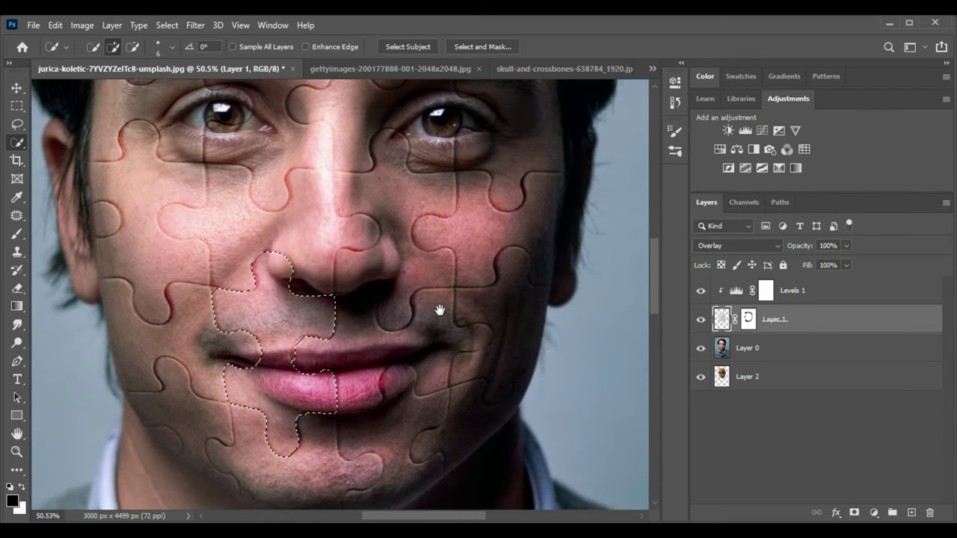
pyautogui.hotkey('ctrl', 'd')
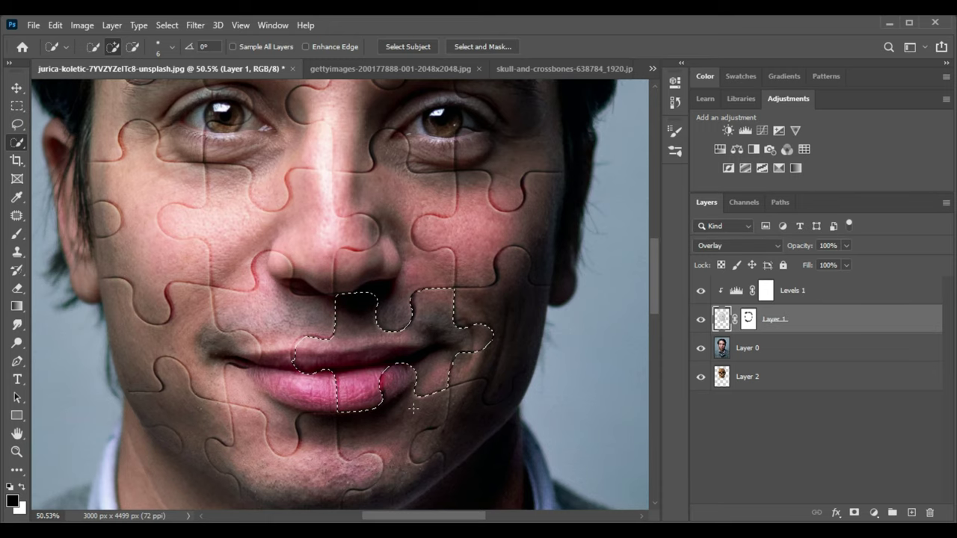
pyautogui.moveTo(397, 331); pyautogui.dragTo(475, 354)
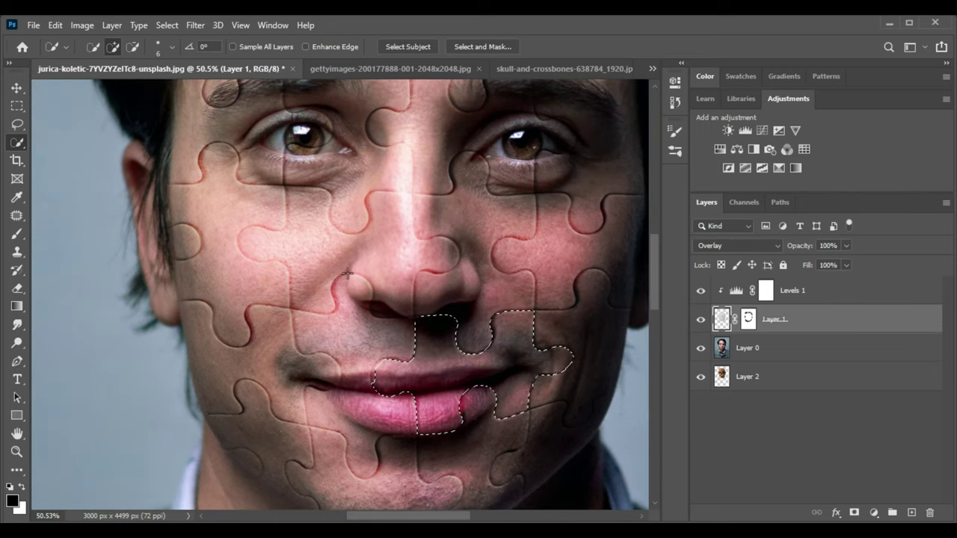
pyautogui.moveTo(292, 270); pyautogui.dragTo(339, 277)
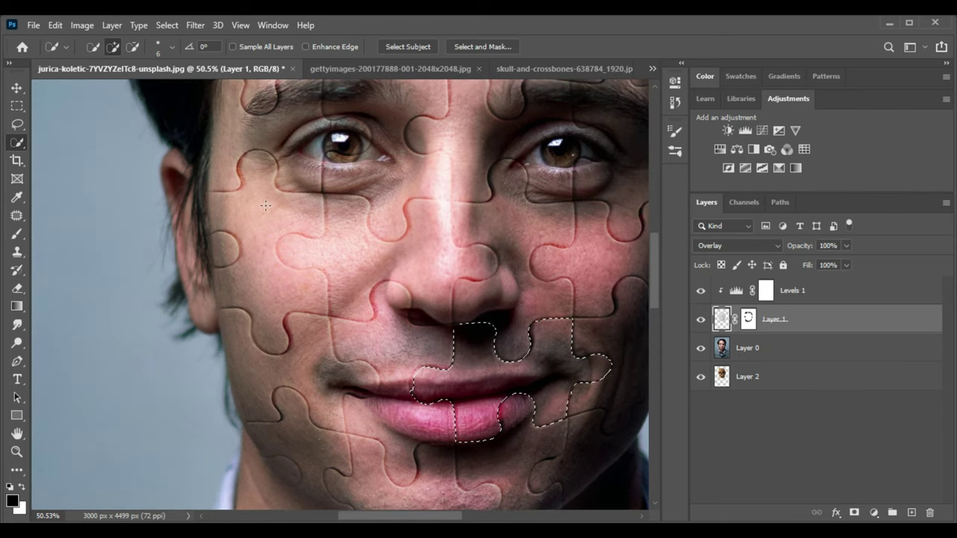
pyautogui.moveTo(344, 248); pyautogui.dragTo(449, 267)
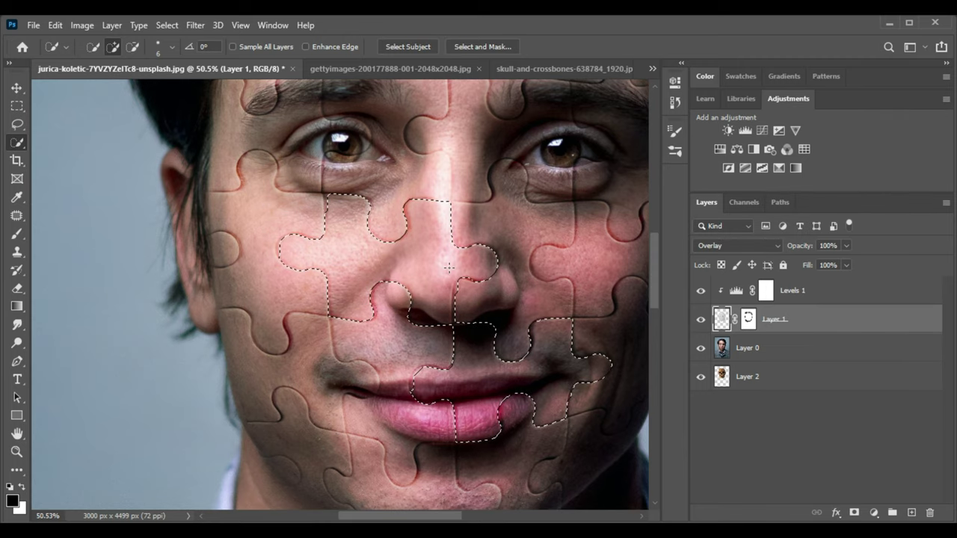
pyautogui.moveTo(449, 266); pyautogui.dragTo(411, 276)
pyautogui.hotkey('ctrl', 'd')
# Step: Select the left-mouth, chin, under-nose and forehead puzzle pieces, then activate Layer 0
pyautogui.moveTo(359, 338); pyautogui.dragTo(340, 441)
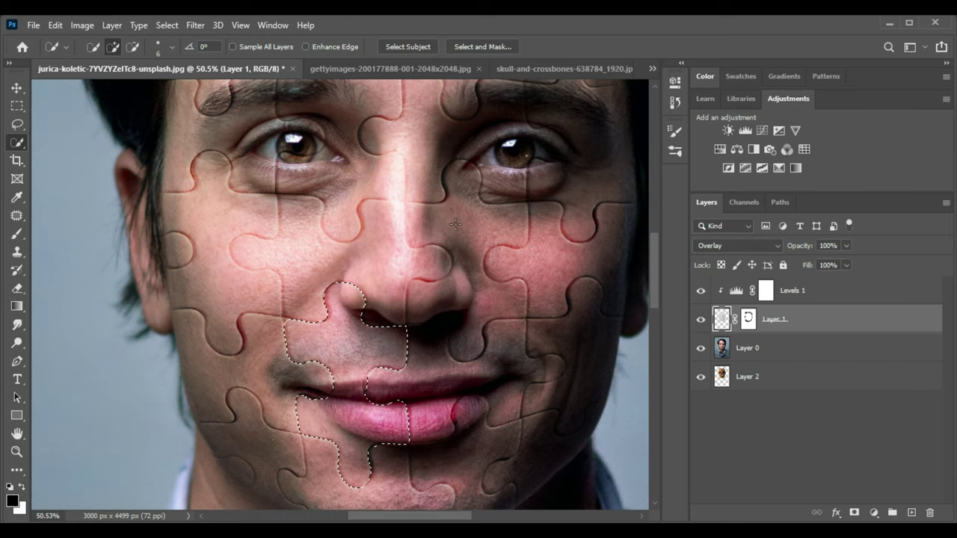
pyautogui.moveTo(534, 257)
pyautogui.mouseDown()
pyautogui.moveTo(469, 241)
pyautogui.moveTo(470, 231)
pyautogui.moveTo(474, 331)
pyautogui.moveTo(519, 265)
pyautogui.moveTo(533, 404)
pyautogui.mouseUp()
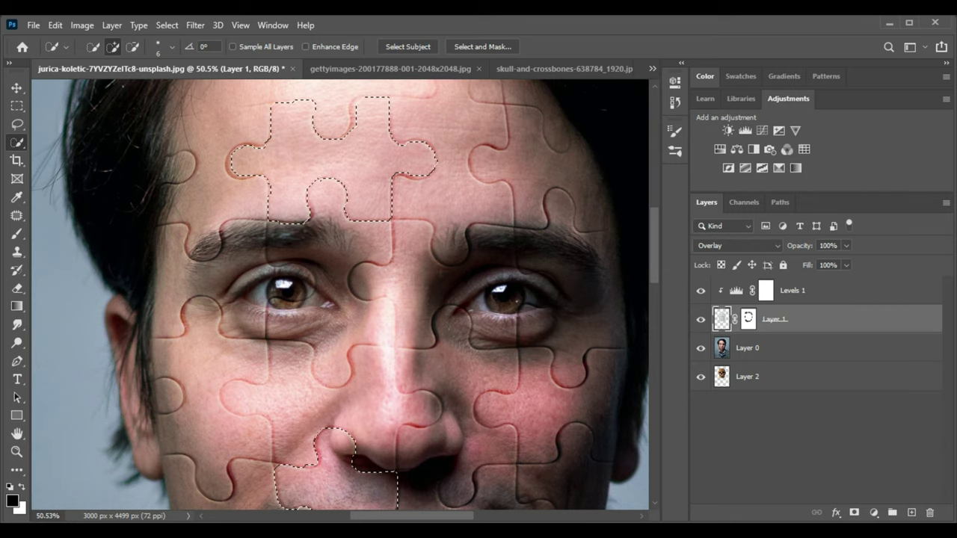
pyautogui.scroll(-2, 444, 275)
pyautogui.scroll(-1, 444, 275)
pyautogui.click(762, 349)
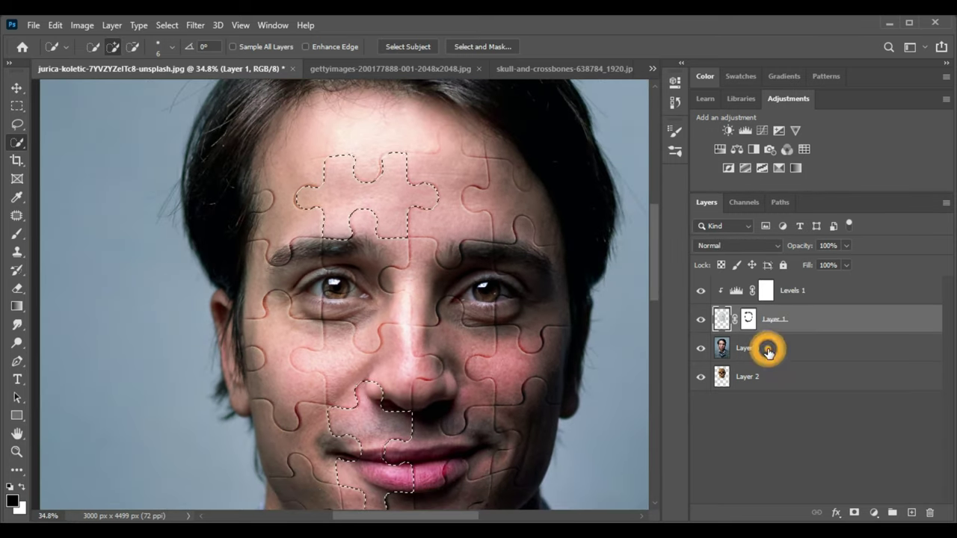
# Step: Delete the selected pieces from the portrait to reveal the skull, then deselect
pyautogui.press('Delete')
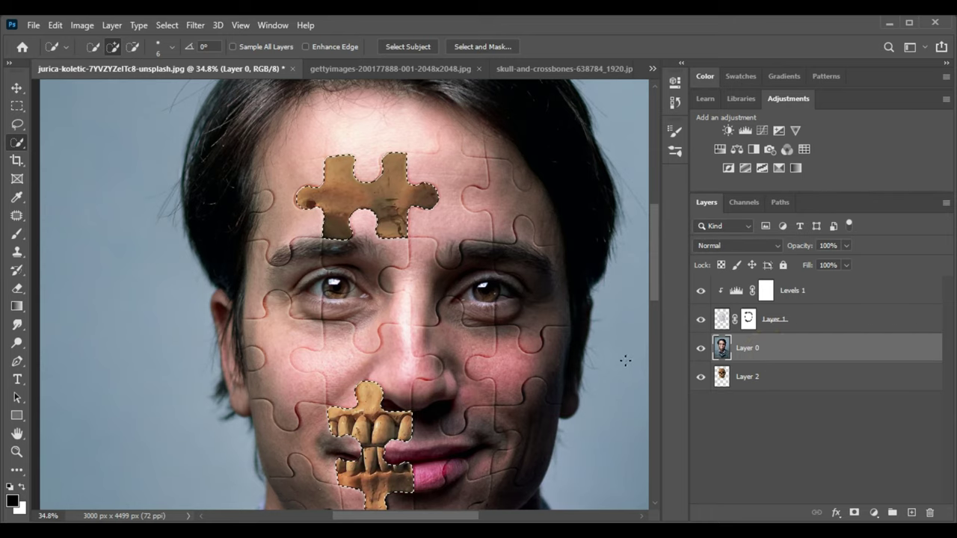
pyautogui.moveTo(623, 397)
pyautogui.mouseDown()
pyautogui.moveTo(603, 371)
pyautogui.moveTo(641, 399)
pyautogui.mouseUp()
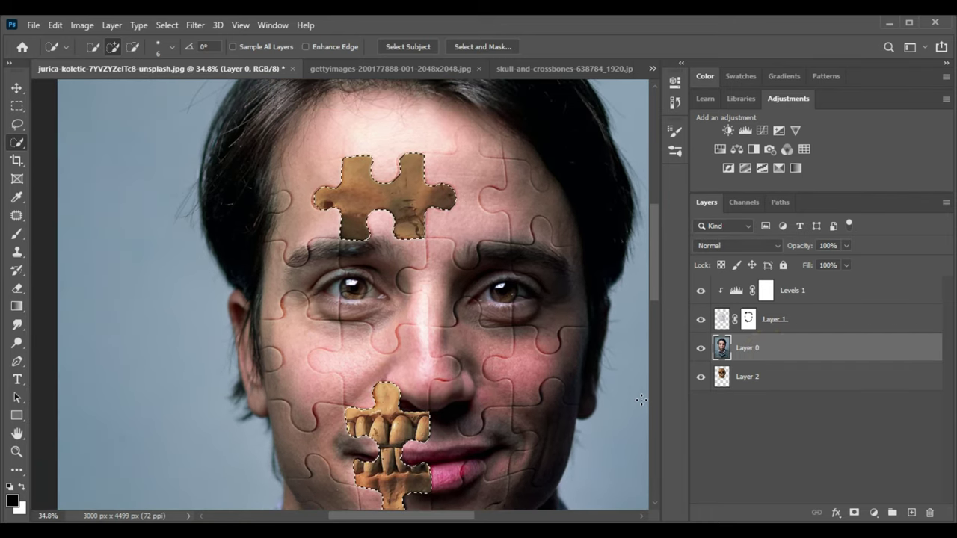
pyautogui.hotkey('ctrl', 'd')
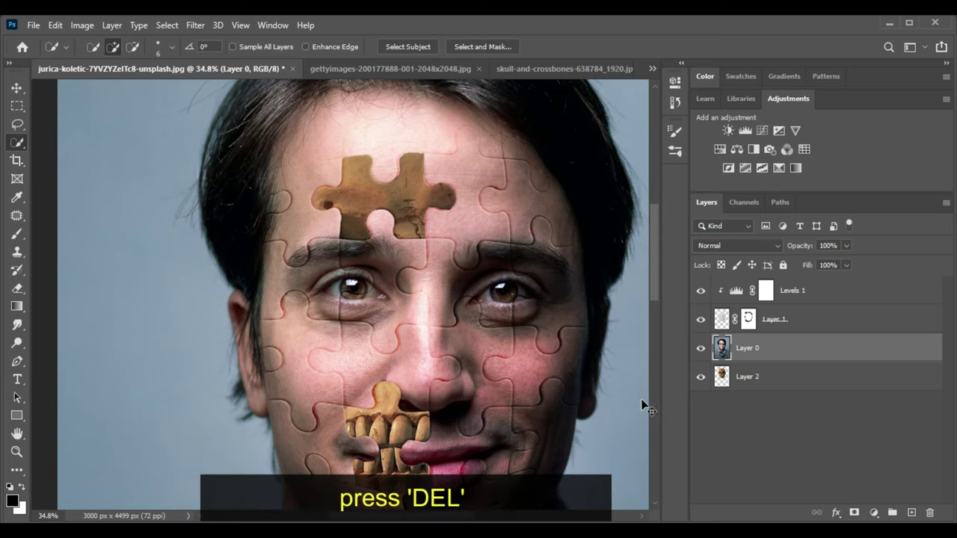
# Step: Add an empty layer below Layer 0 and set the Brush to lower opacity and 47% flow
pyautogui.click(15, 238)
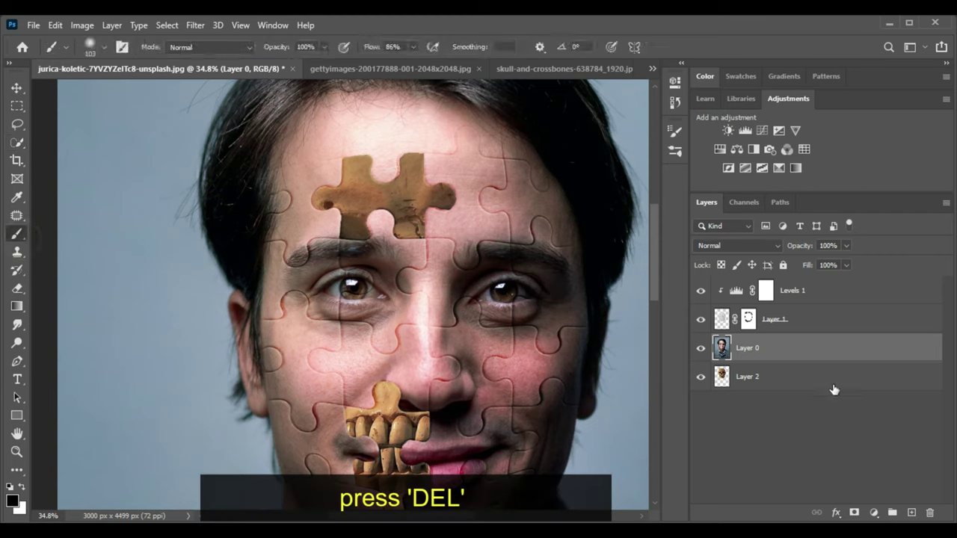
pyautogui.keyDown('ctrl'); pyautogui.click(908, 517); pyautogui.keyUp('ctrl')
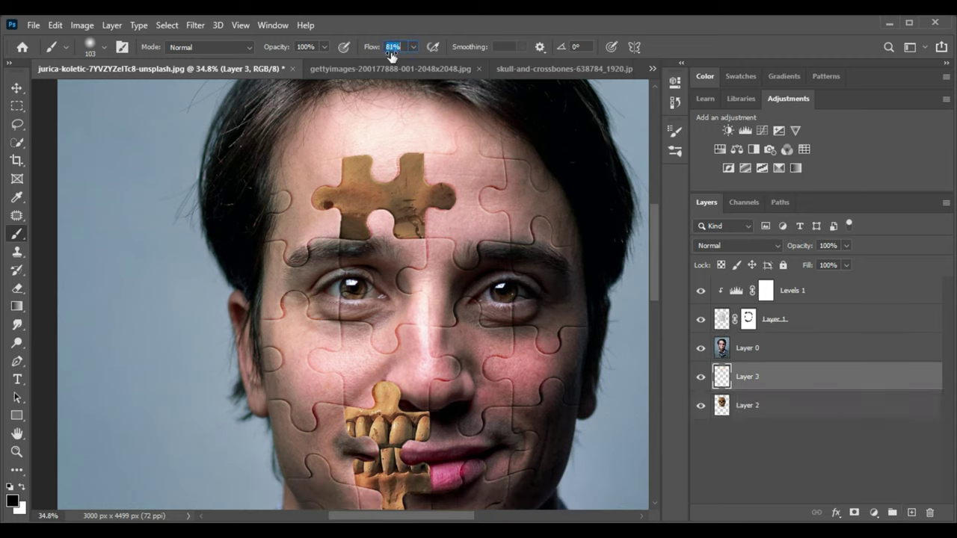
pyautogui.moveTo(286, 51); pyautogui.dragTo(272, 51)
pyautogui.click(396, 47)
pyautogui.write('47')
pyautogui.hotkey('alt', ']')
pyautogui.hotkey('alt', ']')
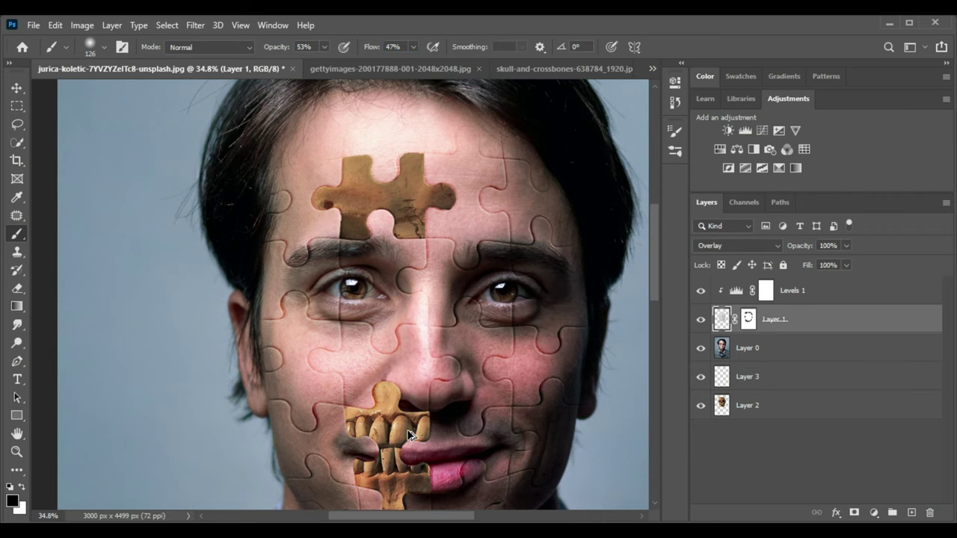
# Step: On Layer 3, enlarge the brush to about 78 px and set its opacity to 53%
pyautogui.click(757, 383)
pyautogui.scroll(2, 346, 299)
pyautogui.scroll(1, 346, 299)
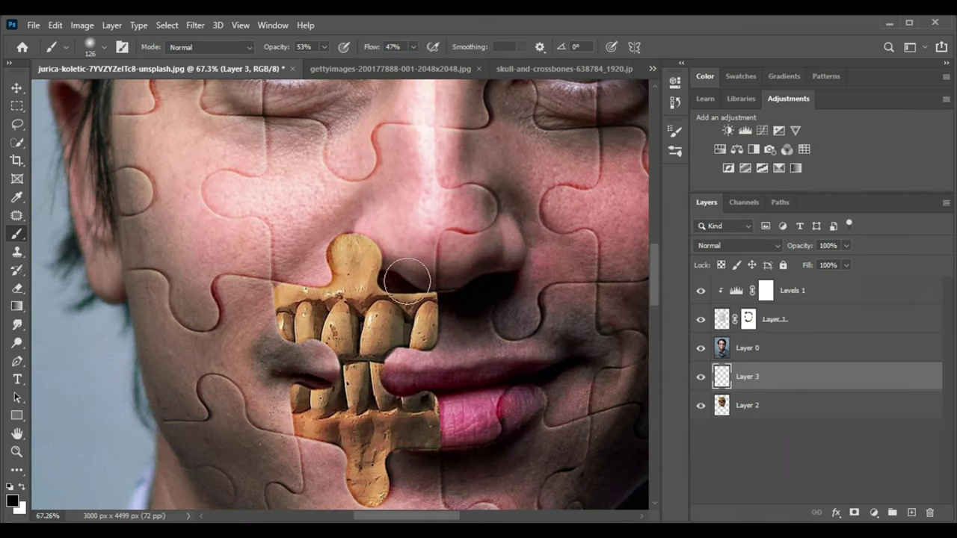
pyautogui.scroll(1, 346, 299)
pyautogui.scroll(1, 346, 299)
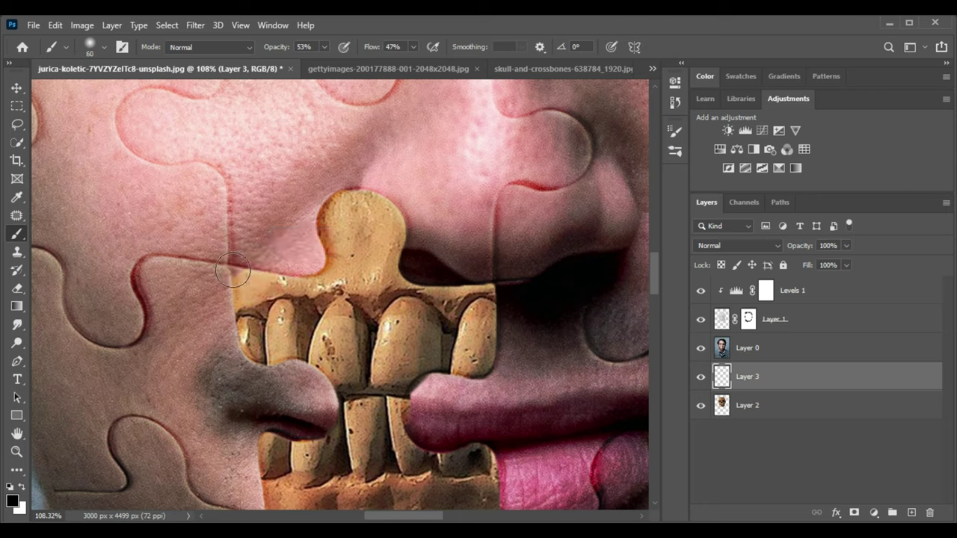
pyautogui.moveTo(226, 276)
pyautogui.mouseDown()
pyautogui.moveTo(212, 247)
pyautogui.moveTo(321, 269)
pyautogui.moveTo(336, 160)
pyautogui.mouseUp()
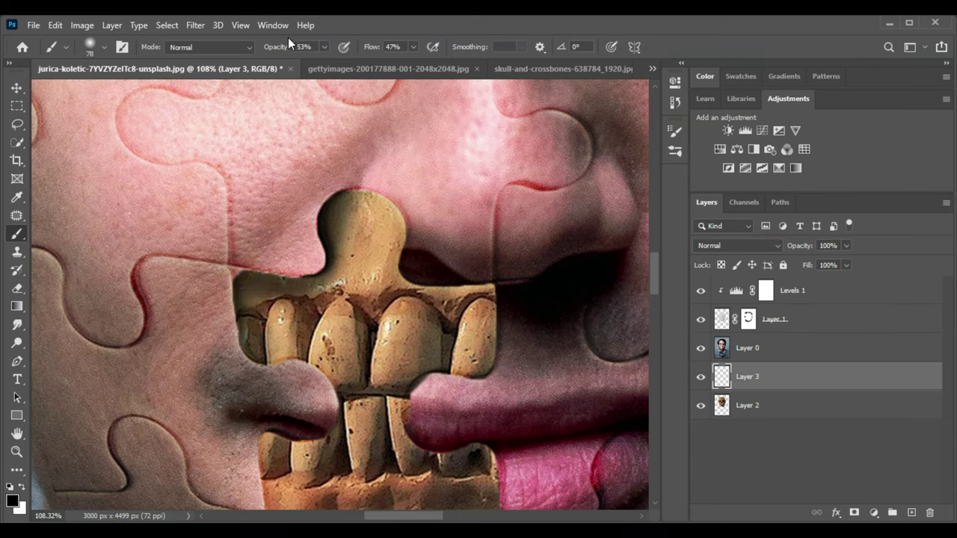
pyautogui.hotkey('ctrl', 'z')
pyautogui.moveTo(296, 48); pyautogui.dragTo(315, 47)
# Step: Paint dark shadows along the top, left, lower edges and upper lip of the mouth hole
pyautogui.moveTo(329, 191)
pyautogui.mouseDown()
pyautogui.moveTo(318, 240)
pyautogui.moveTo(270, 273)
pyautogui.moveTo(239, 314)
pyautogui.moveTo(235, 348)
pyautogui.moveTo(299, 367)
pyautogui.moveTo(340, 399)
pyautogui.mouseUp()
pyautogui.moveTo(267, 423); pyautogui.dragTo(310, 426)
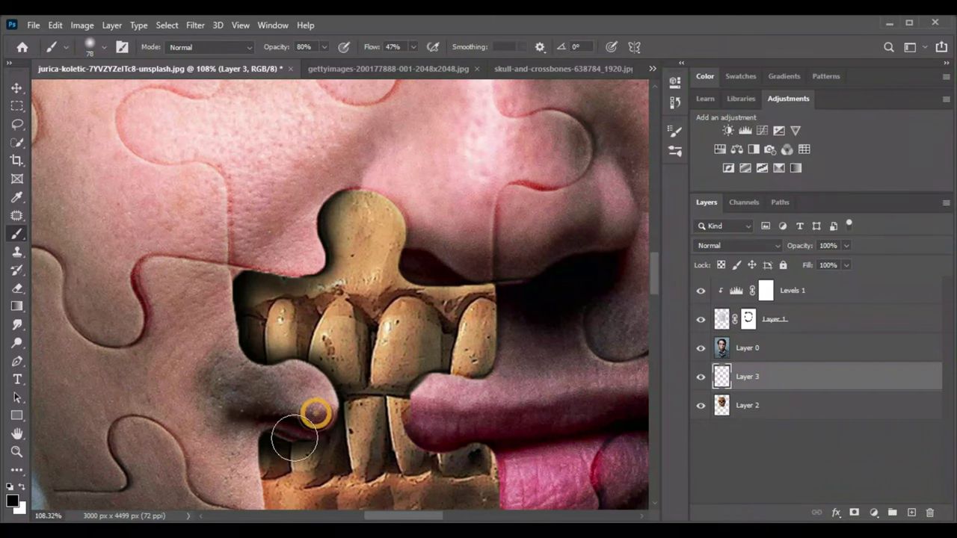
pyautogui.scroll(-3, 310, 427)
pyautogui.moveTo(262, 358)
pyautogui.mouseDown()
pyautogui.moveTo(326, 441)
pyautogui.moveTo(388, 389)
pyautogui.moveTo(416, 336)
pyautogui.moveTo(483, 303)
pyautogui.moveTo(468, 220)
pyautogui.moveTo(384, 202)
pyautogui.moveTo(400, 247)
pyautogui.moveTo(470, 160)
pyautogui.mouseUp()
pyautogui.scroll(-2, 326, 441)
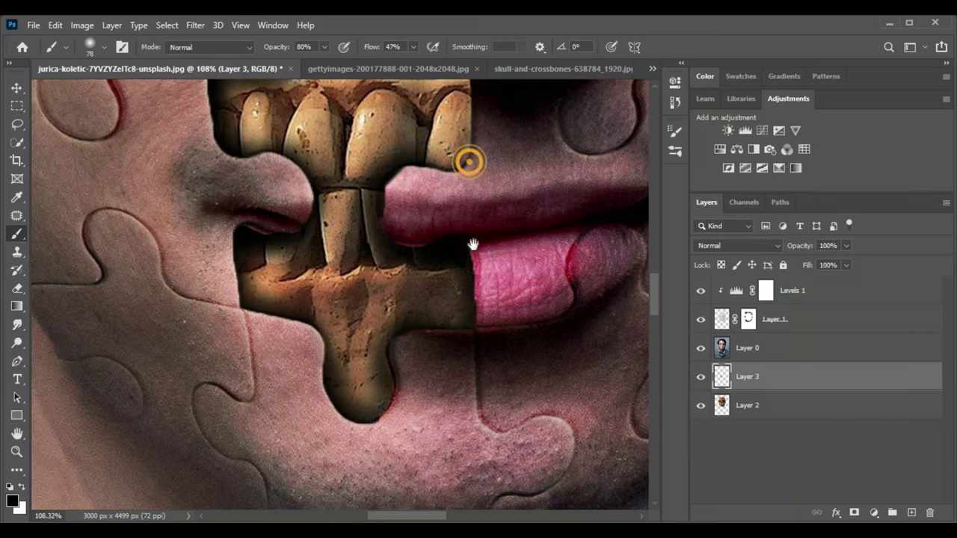
pyautogui.scroll(2, 470, 160)
pyautogui.moveTo(494, 229)
pyautogui.mouseDown()
pyautogui.moveTo(489, 242)
pyautogui.moveTo(481, 152)
pyautogui.moveTo(391, 141)
pyautogui.moveTo(381, 112)
pyautogui.mouseUp()
pyautogui.scroll(2, 381, 113)
pyautogui.moveTo(423, 213)
pyautogui.mouseDown()
pyautogui.moveTo(381, 165)
pyautogui.moveTo(427, 249)
pyautogui.moveTo(513, 306)
pyautogui.mouseUp()
pyautogui.moveTo(269, 299); pyautogui.dragTo(276, 328)
pyautogui.scroll(-3, 288, 331)
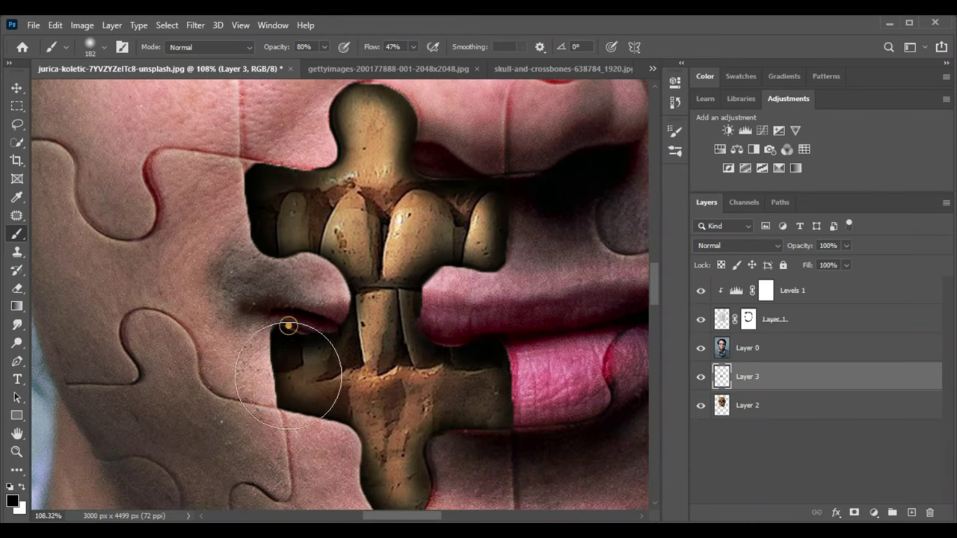
pyautogui.hscroll(3, 419, 380)
pyautogui.scroll(-5, 419, 380)
# Step: With a smaller brush, darken the inner edges of the forehead puzzle hole
pyautogui.moveTo(464, 314); pyautogui.dragTo(480, 446)
pyautogui.scroll(3, 256, 159)
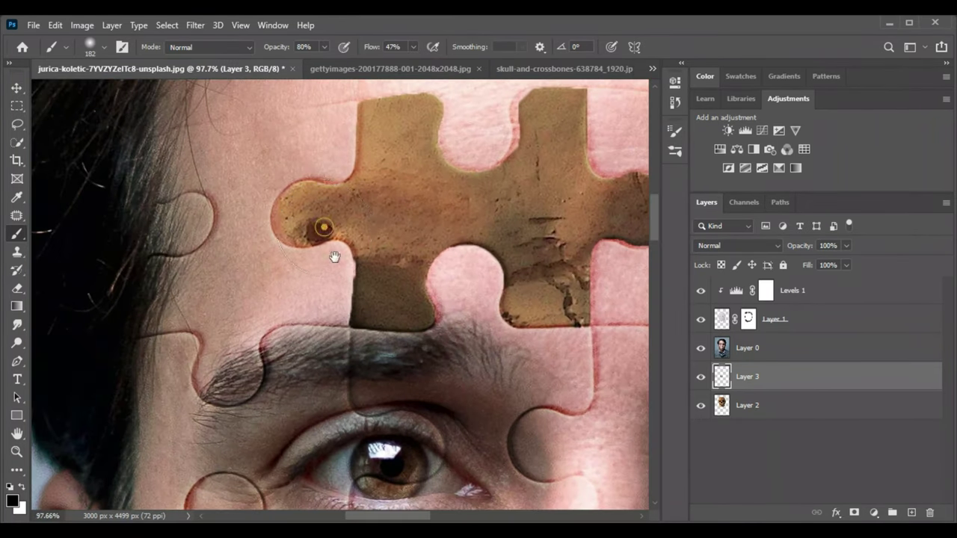
pyautogui.scroll(2, 337, 284)
pyautogui.moveTo(359, 284); pyautogui.dragTo(341, 278)
pyautogui.moveTo(314, 340)
pyautogui.mouseDown()
pyautogui.moveTo(502, 363)
pyautogui.moveTo(516, 403)
pyautogui.moveTo(401, 419)
pyautogui.moveTo(594, 375)
pyautogui.moveTo(613, 314)
pyautogui.moveTo(561, 280)
pyautogui.moveTo(541, 187)
pyautogui.moveTo(438, 267)
pyautogui.moveTo(346, 175)
pyautogui.moveTo(350, 184)
pyautogui.moveTo(277, 267)
pyautogui.mouseUp()
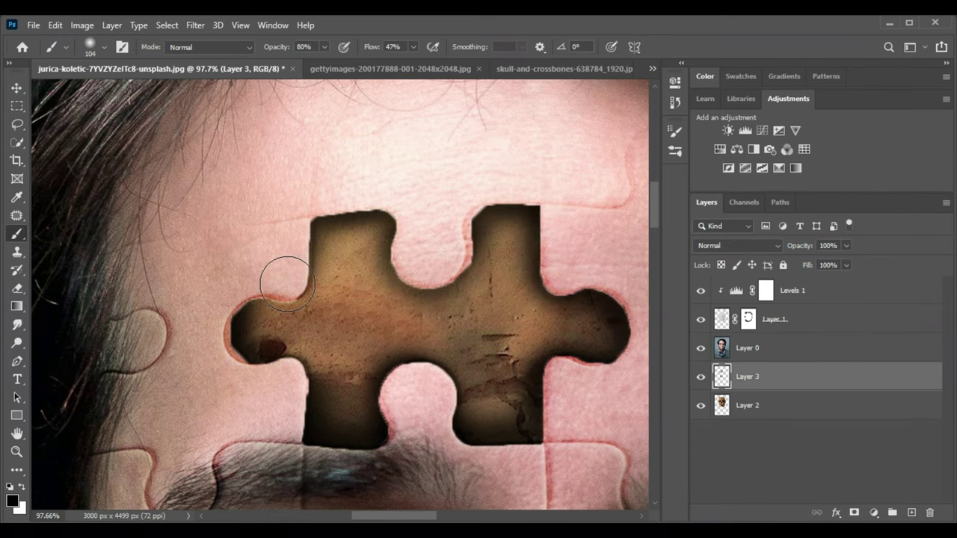
pyautogui.scroll(-2, 406, 277)
pyautogui.scroll(-3, 405, 277)
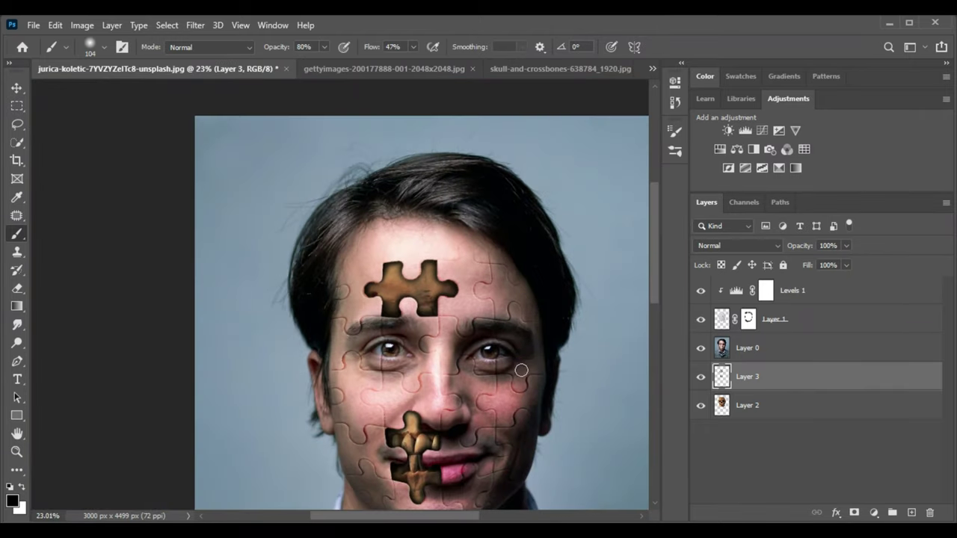
# Step: Add an Exposure adjustment of +0.08 above the skull layer Layer 2
pyautogui.click(773, 412)
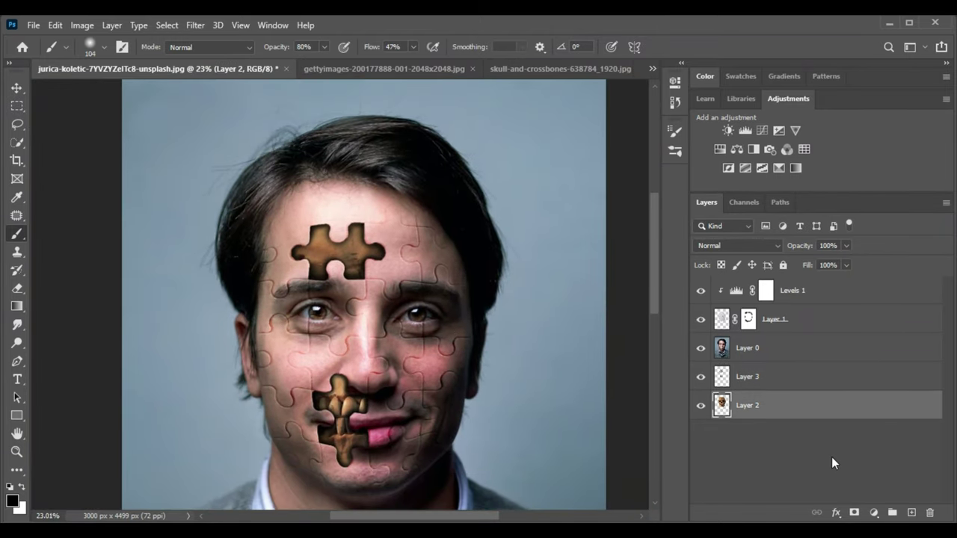
pyautogui.click(772, 130)
pyautogui.moveTo(554, 159); pyautogui.dragTo(564, 159)
pyautogui.click(635, 77)
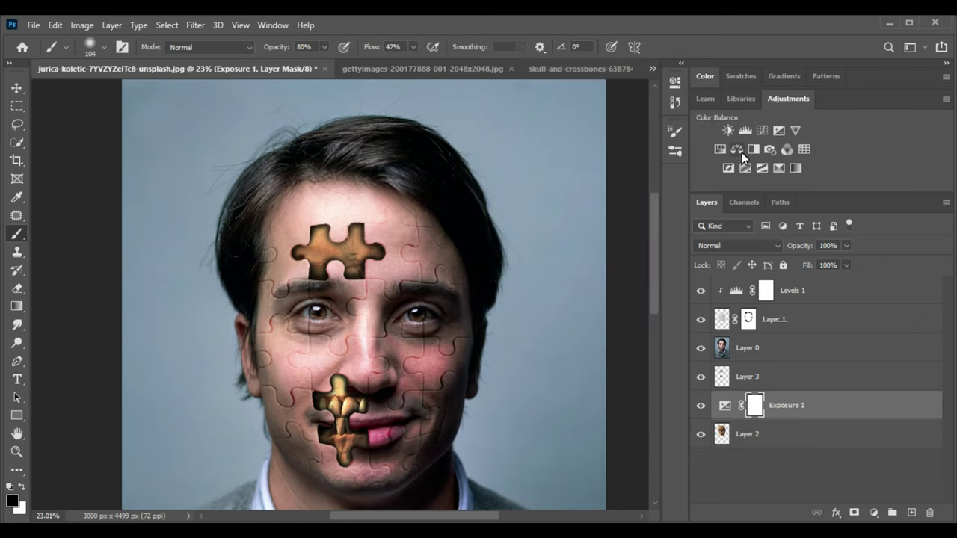
# Step: Add a Brightness/Contrast adjustment with contrast 66 and brightness -74
pyautogui.click(728, 130)
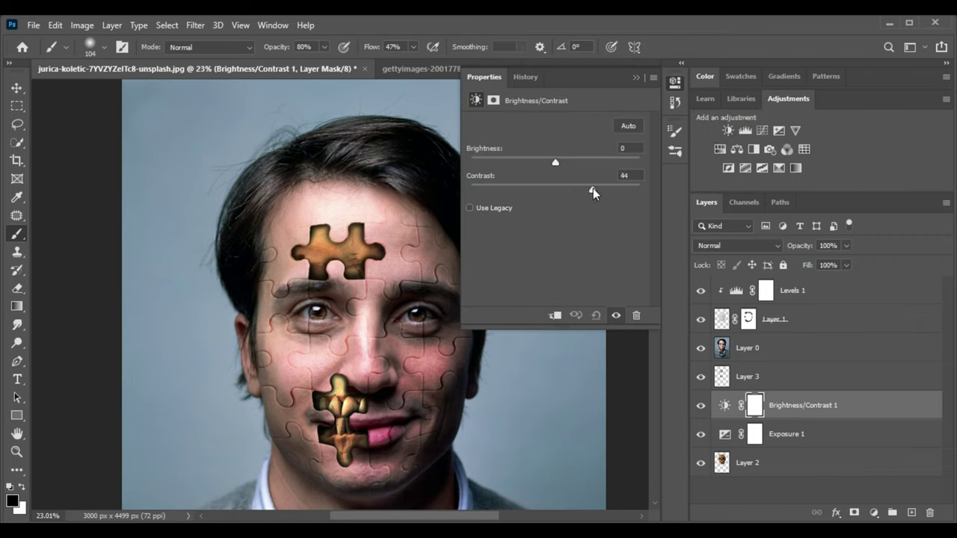
pyautogui.moveTo(593, 188); pyautogui.dragTo(611, 190)
pyautogui.click(557, 163)
pyautogui.moveTo(557, 162); pyautogui.dragTo(514, 174)
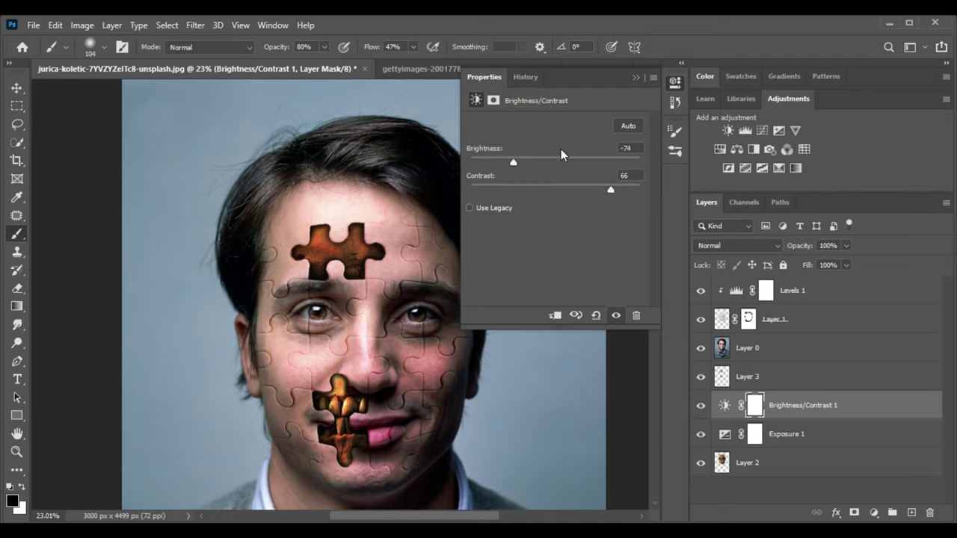
pyautogui.click(634, 79)
pyautogui.scroll(1, 539, 242)
pyautogui.moveTo(444, 344); pyautogui.dragTo(462, 280)
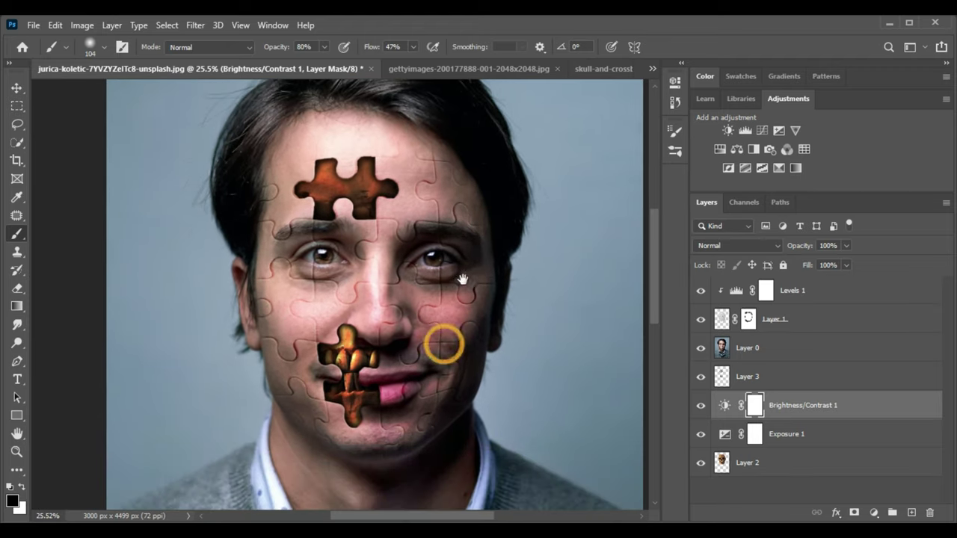